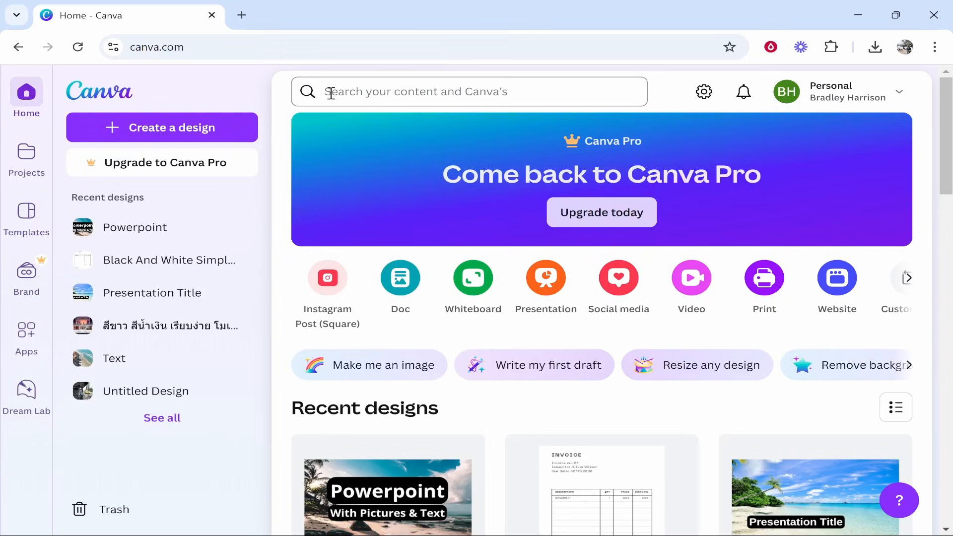
Search the Canva templates for "video" and create a blank video design from the results
left_click(400, 88)
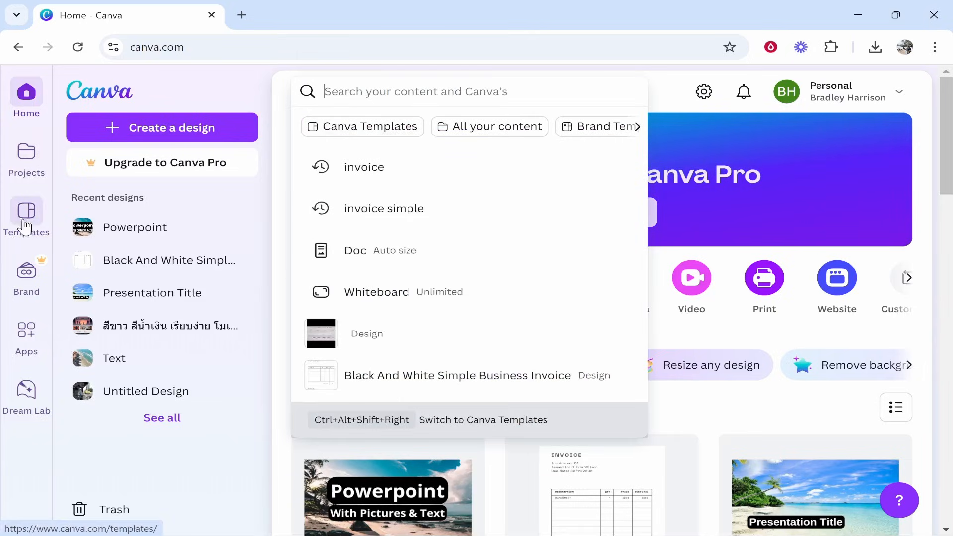
type("video")
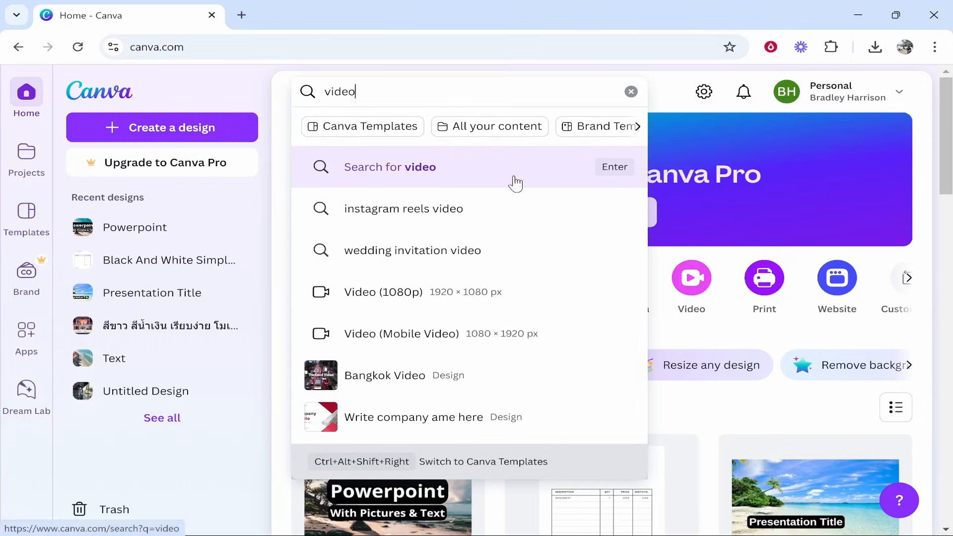
left_click(456, 183)
left_click(352, 132)
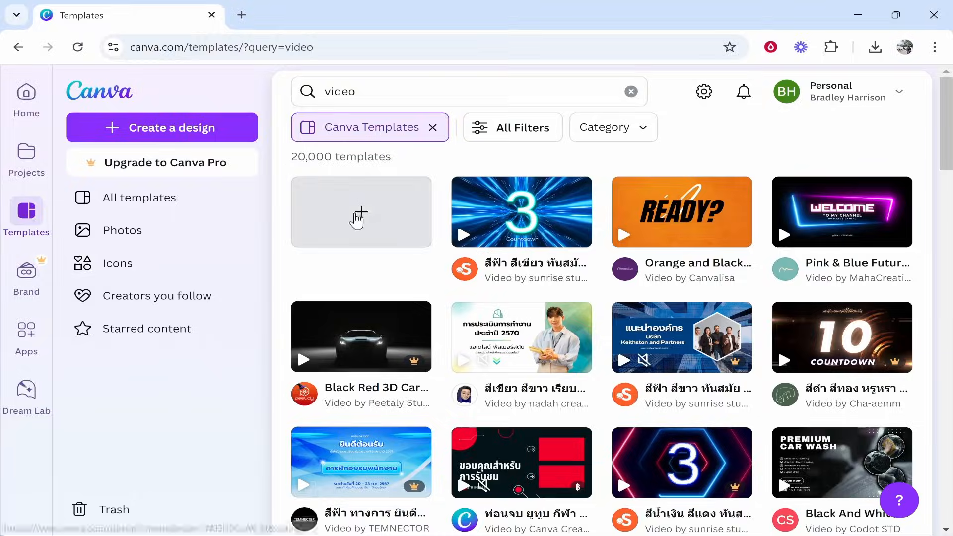
left_click(357, 218)
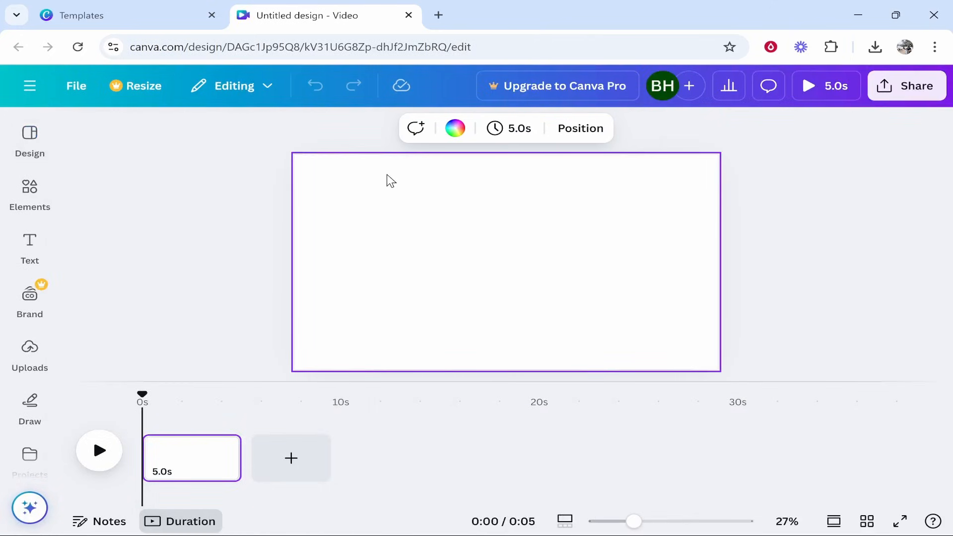
Browse the Mobile Video templates in the template library, and return to the blank video design
left_click(169, 14)
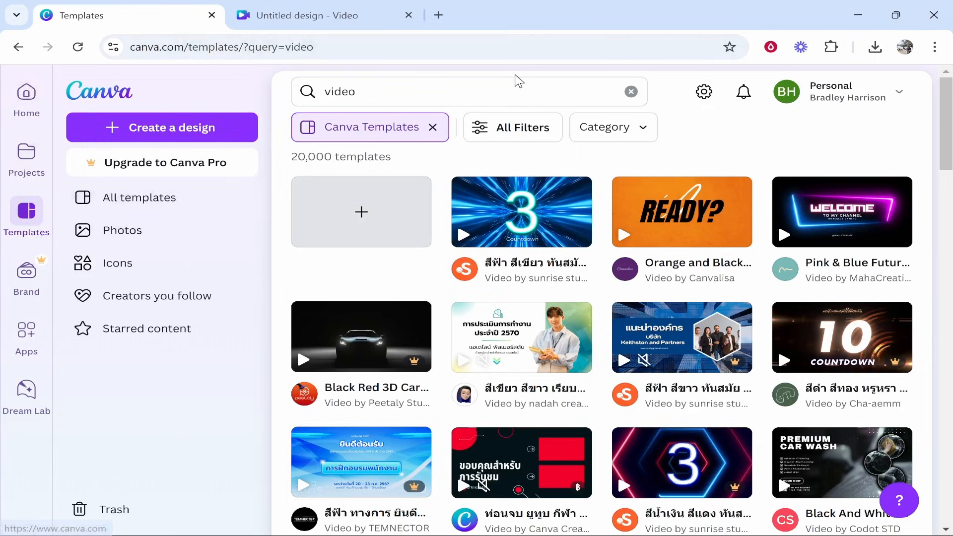
left_click(491, 86)
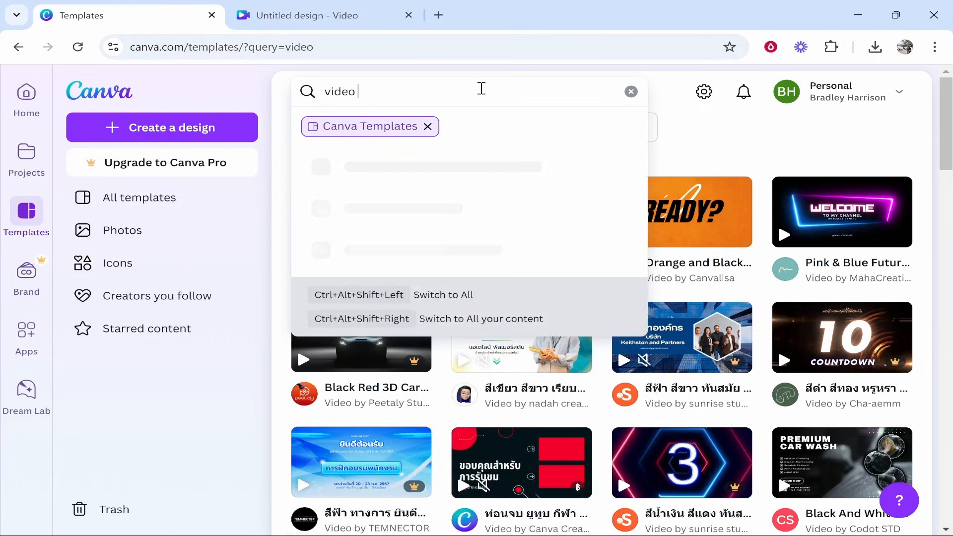
scroll(419, 323, "down", 2)
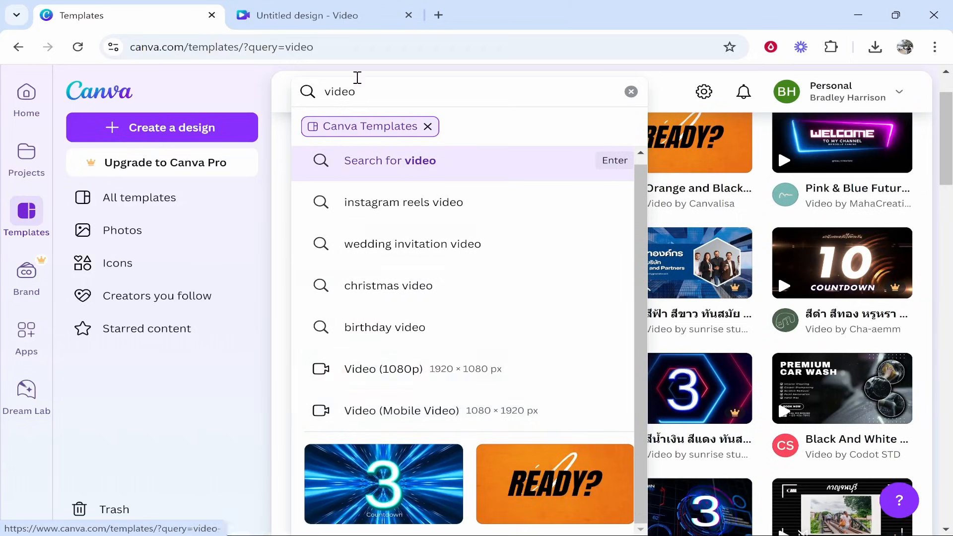
left_click(347, 17)
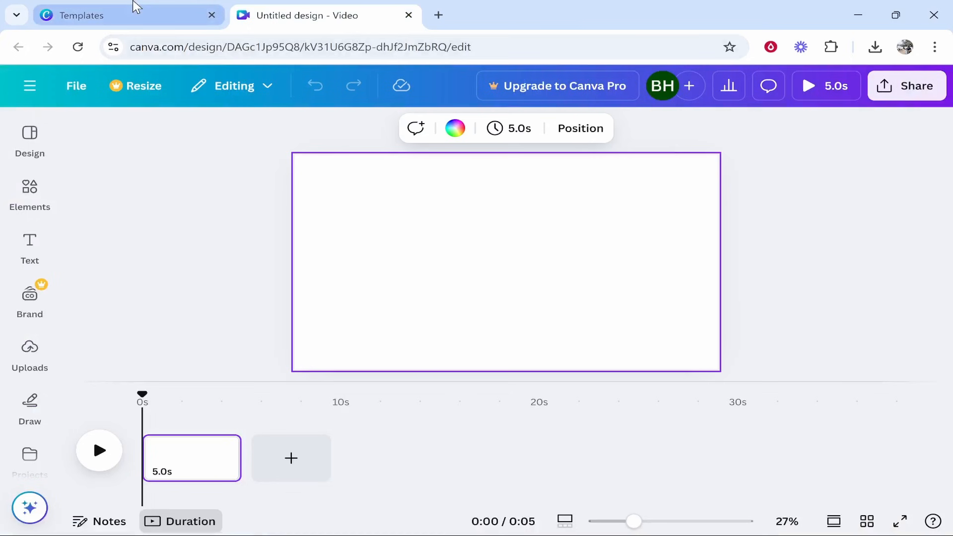
left_click(137, 7)
left_click(372, 81)
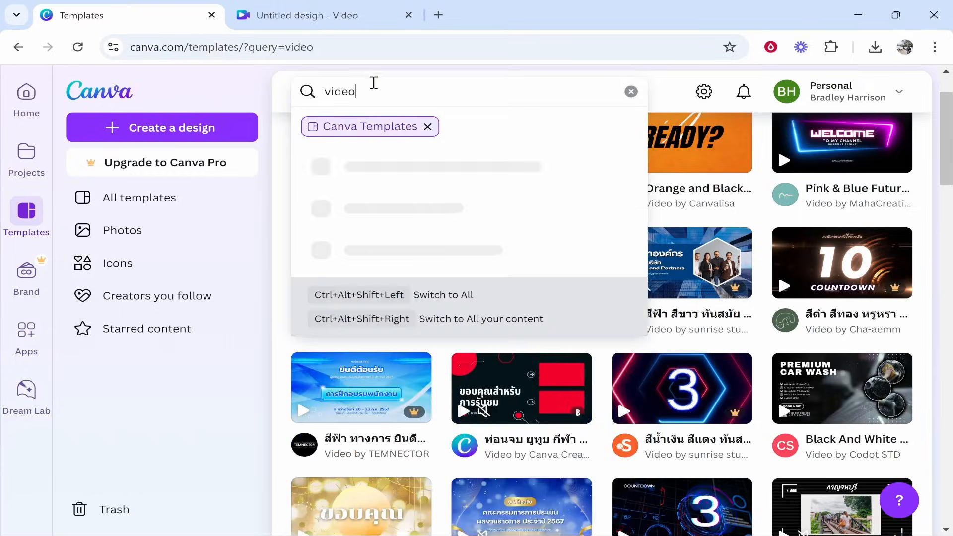
left_click(412, 414)
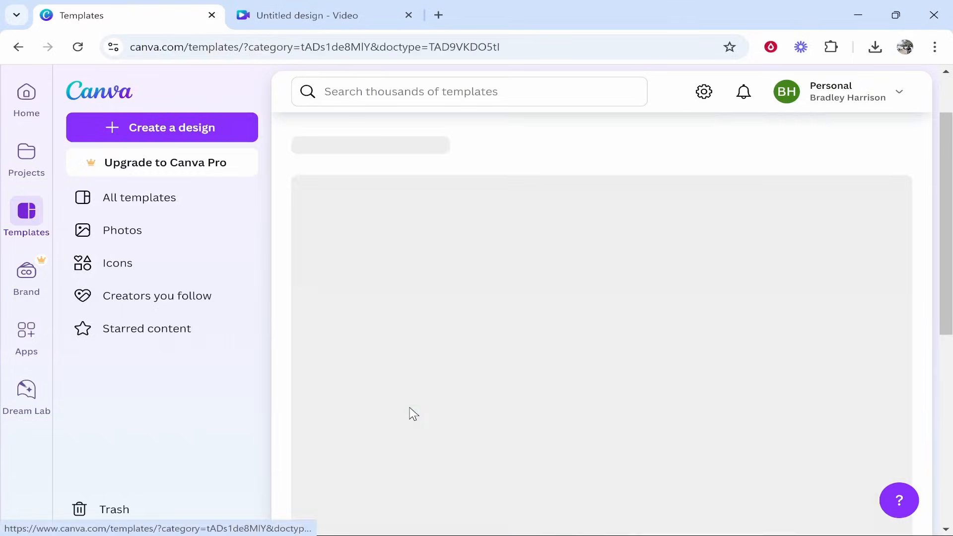
scroll(526, 347, "down", 4)
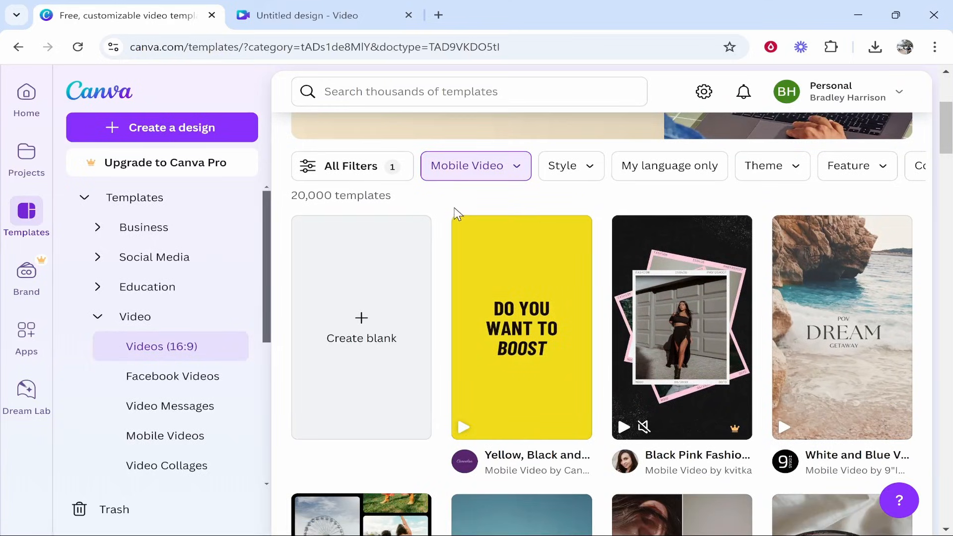
scroll(455, 213, "up", 2)
left_click(301, 12)
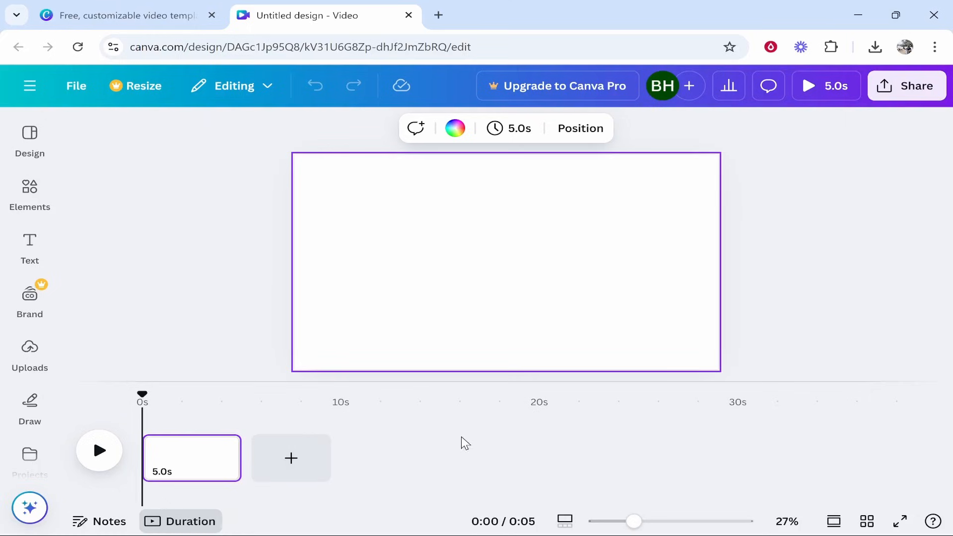
Look through the images, videos and audio in the uploads library
left_click(22, 360)
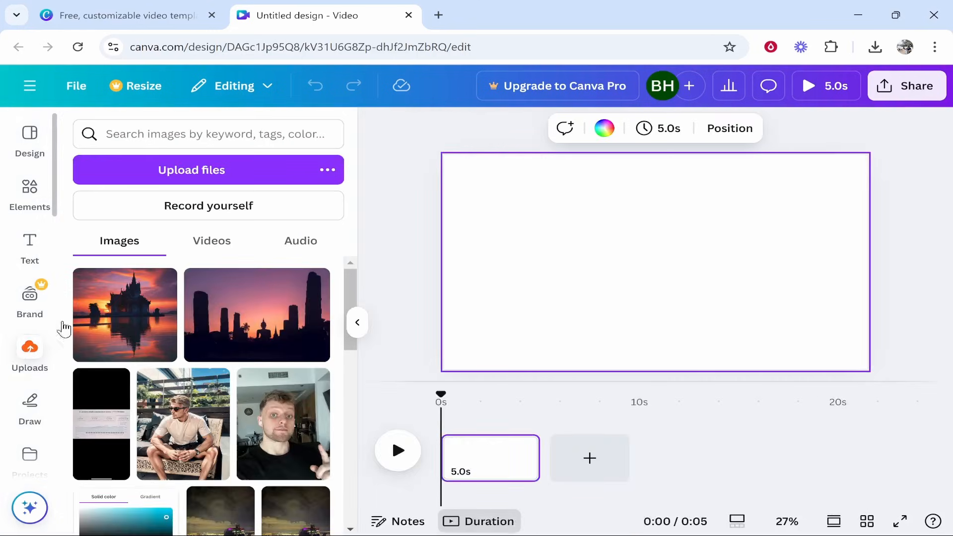
left_click(202, 245)
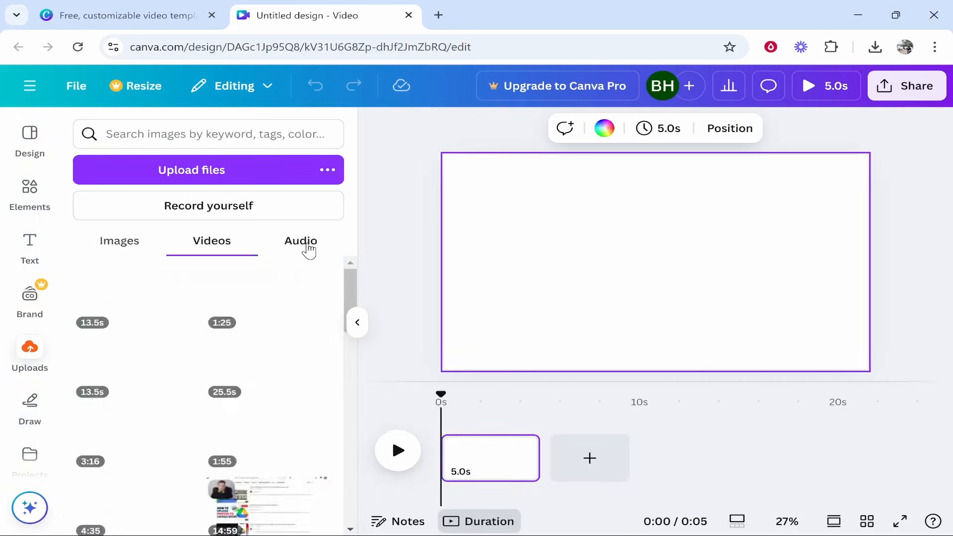
left_click(308, 244)
left_click(119, 248)
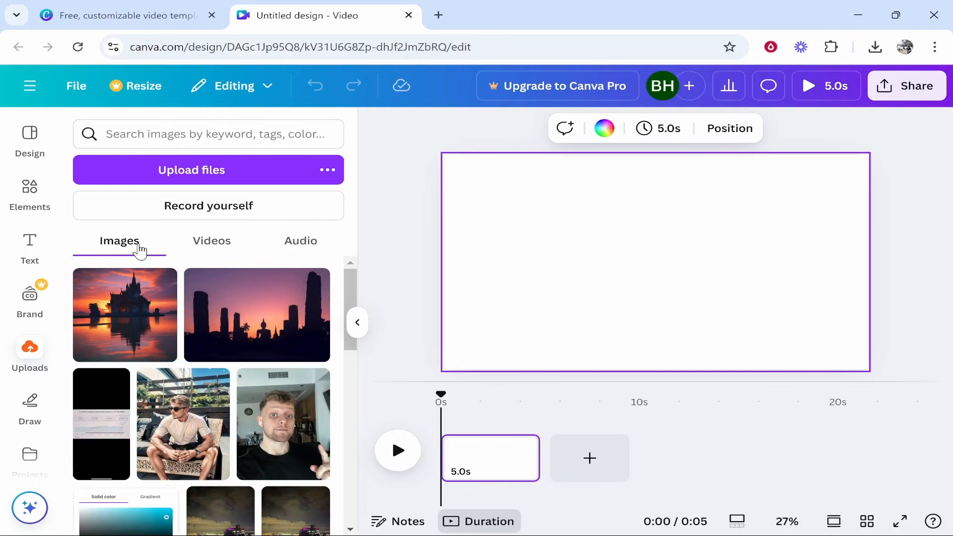
Upload pexels-conojeghuo-127673, pexels-fabianwiktor-994605 (4) and 1409899-uhd_3840_2160_25fps from the Downloads folder
left_click(196, 171)
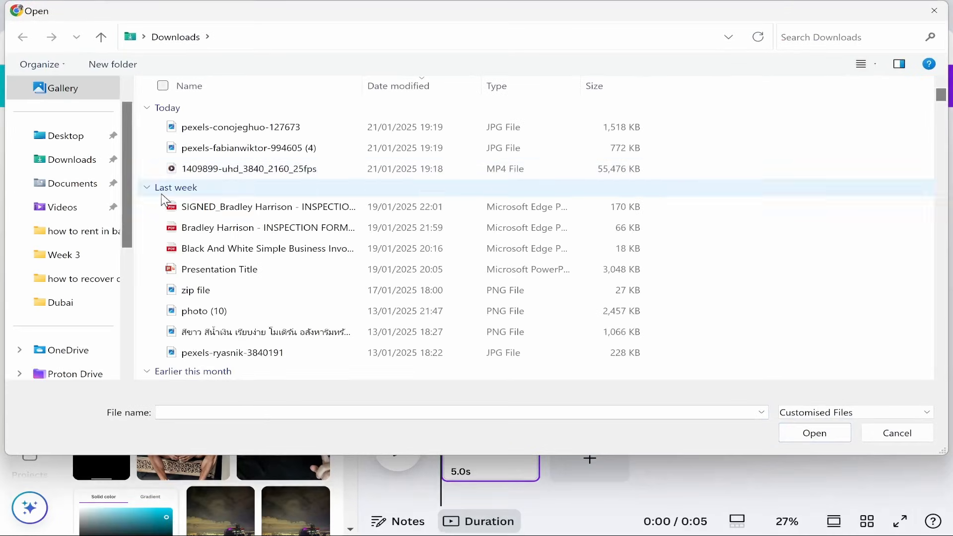
left_click(147, 189)
left_click(149, 207)
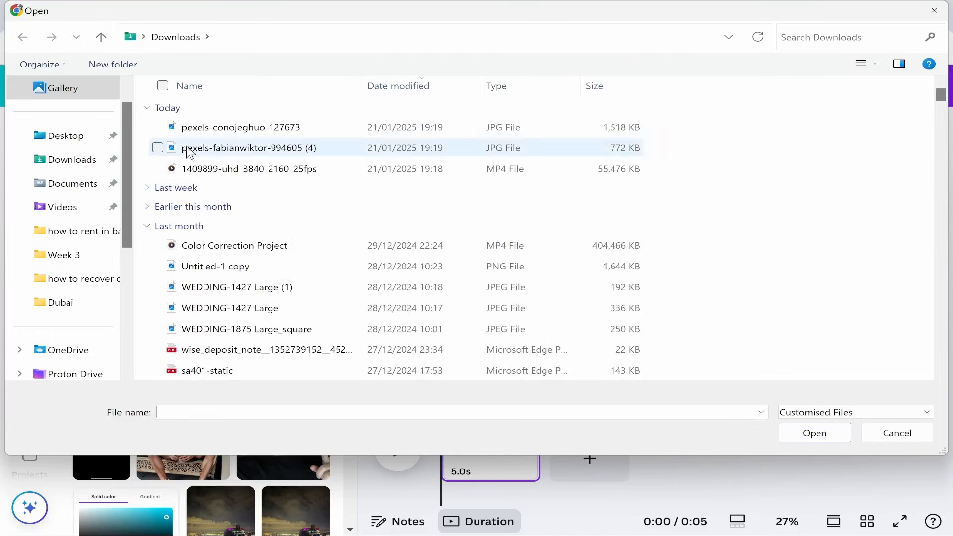
left_click(214, 130)
left_click(504, 148)
left_click(502, 129)
left_click(494, 149)
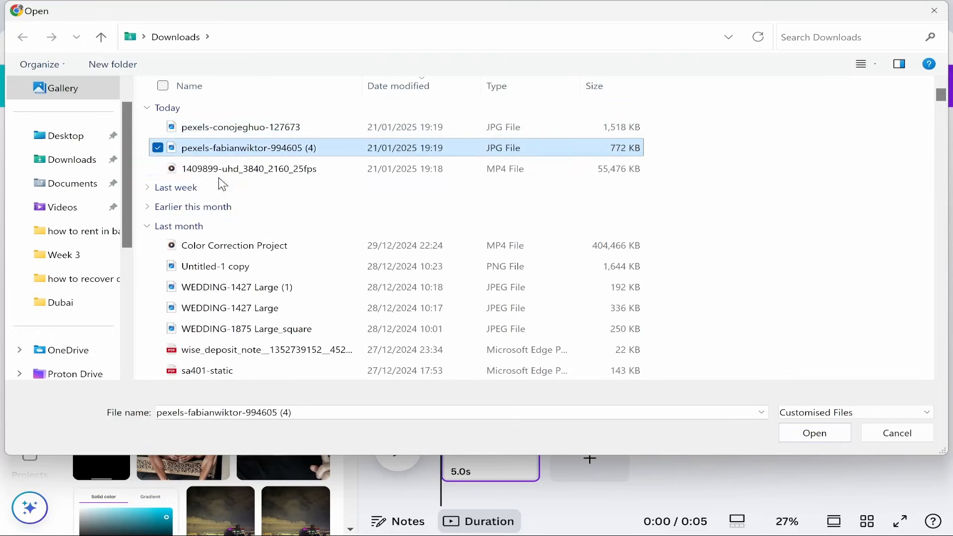
left_click(287, 173)
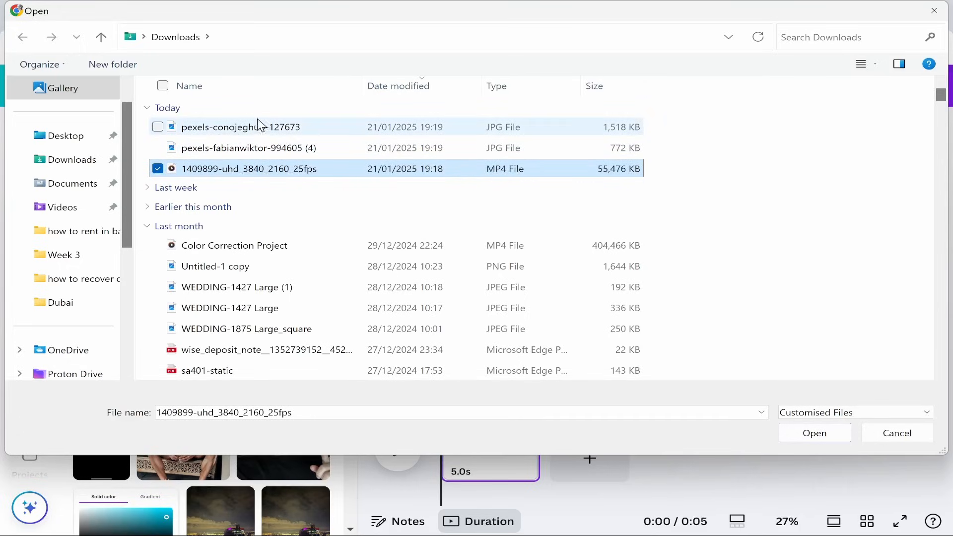
left_click_drag(145, 122, 240, 167)
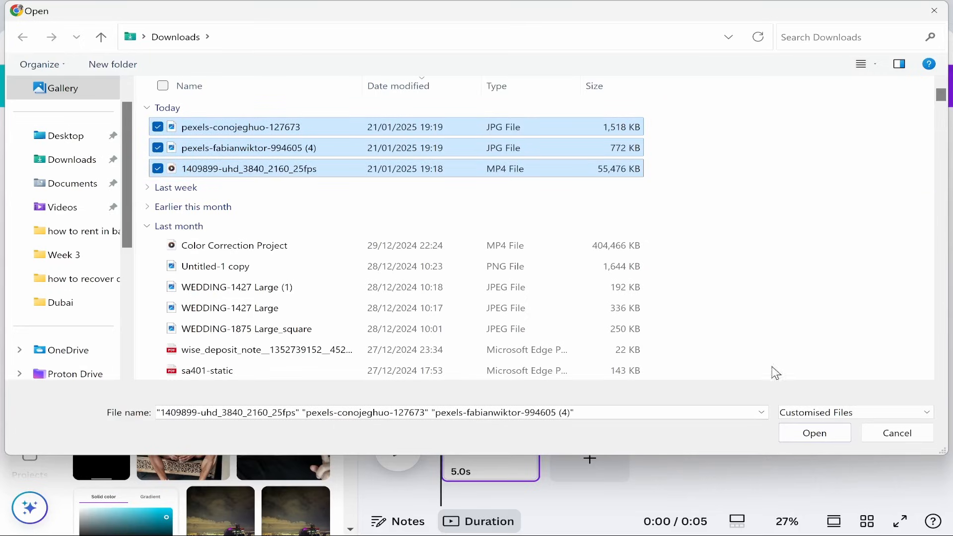
left_click(820, 433)
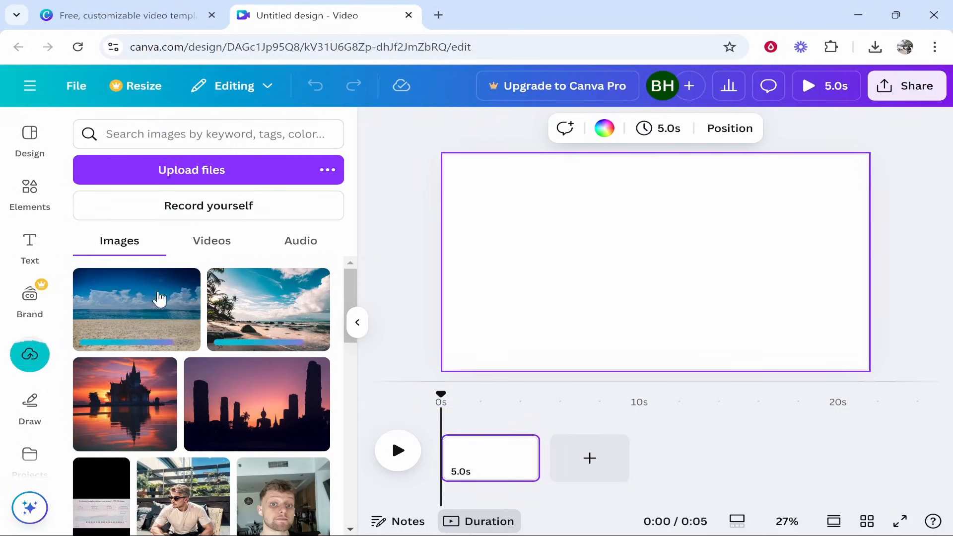
Place the uploaded 21.1 s aerial coastline video on the empty first page and preview it
left_click(230, 245)
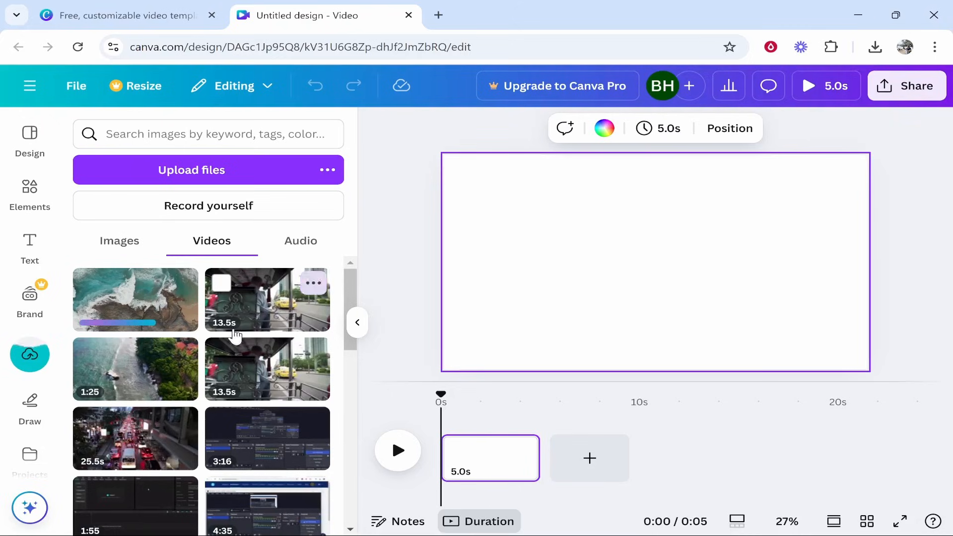
left_click(119, 241)
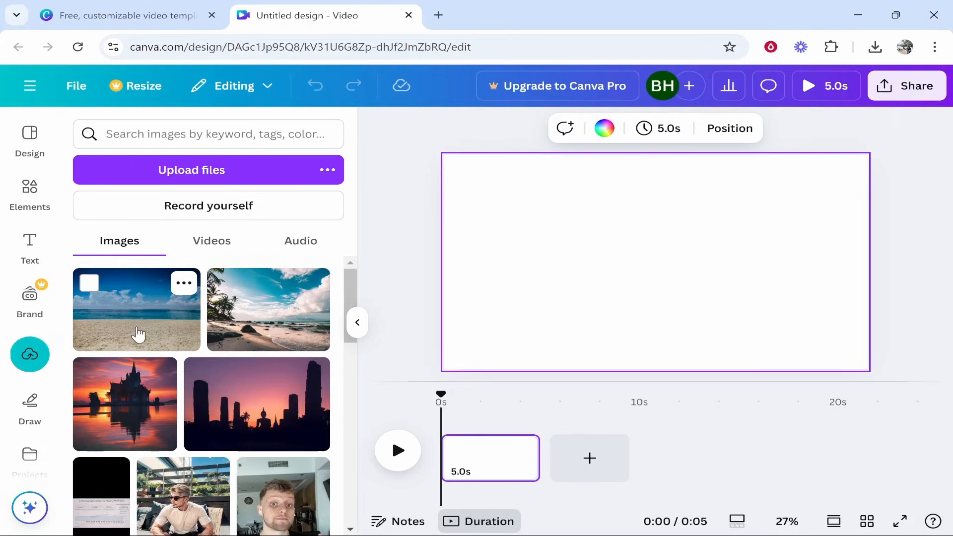
left_click(134, 241)
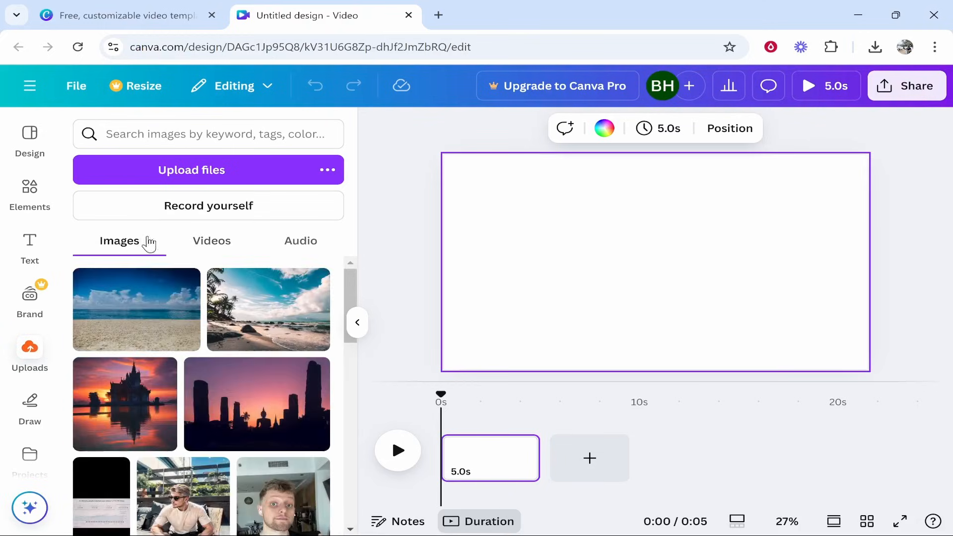
left_click(201, 242)
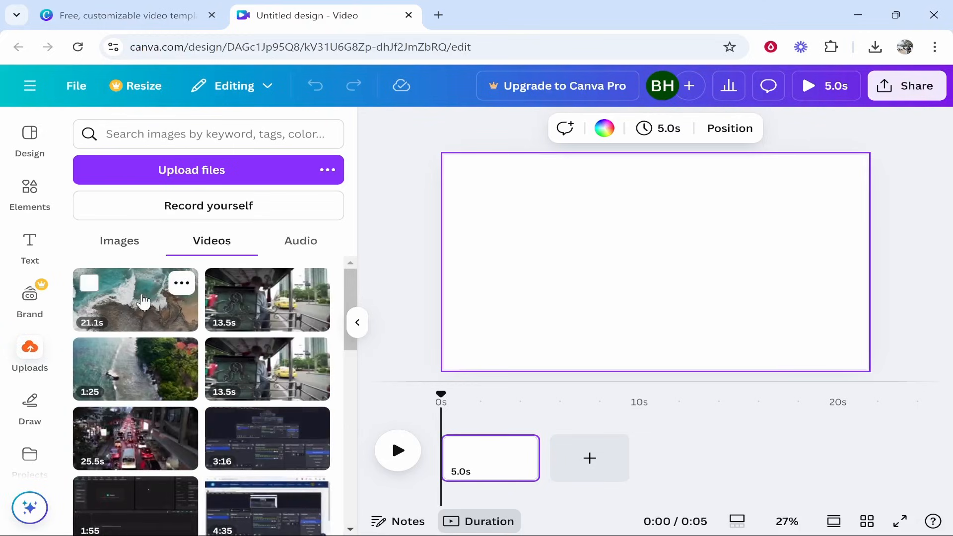
left_click_drag(134, 311, 485, 458)
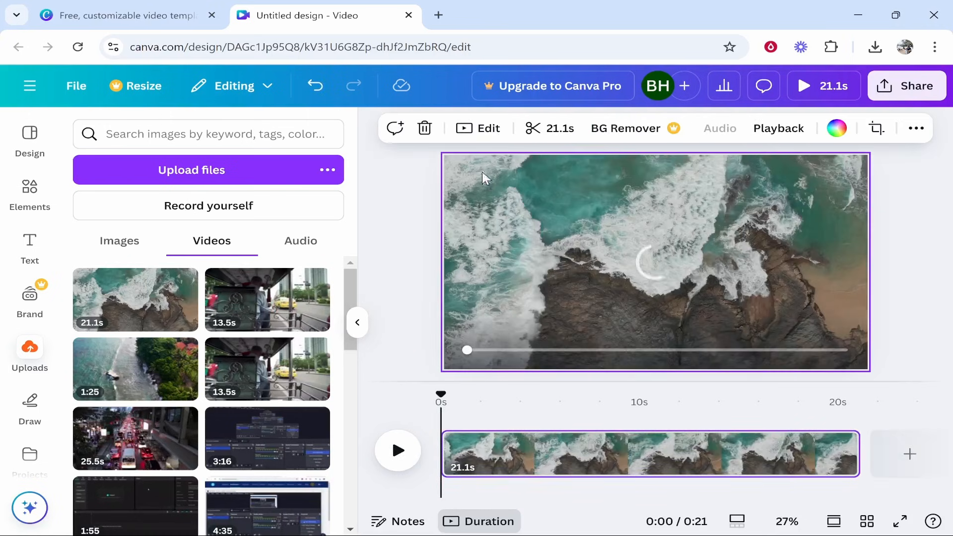
left_click(655, 263)
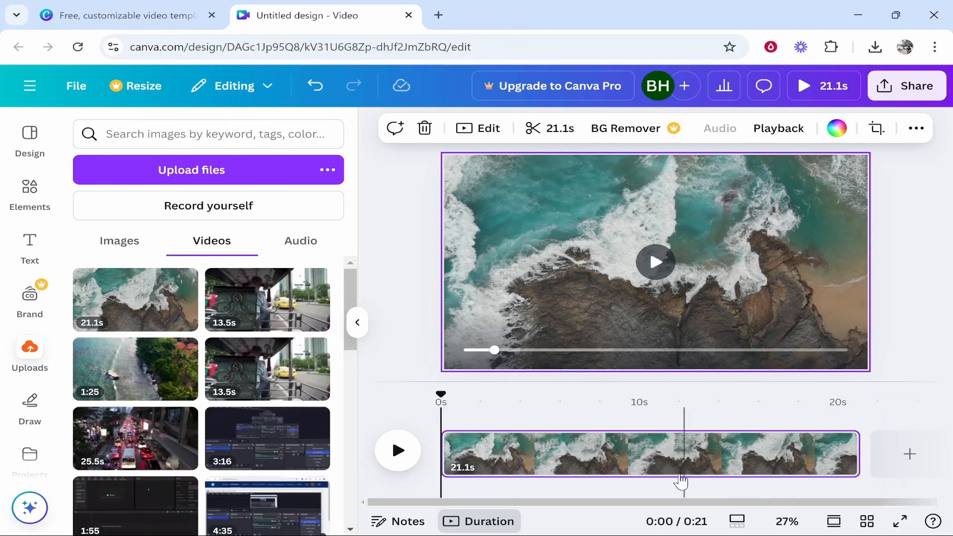
Split the coastline video page at about 7.8 s
left_click(595, 460)
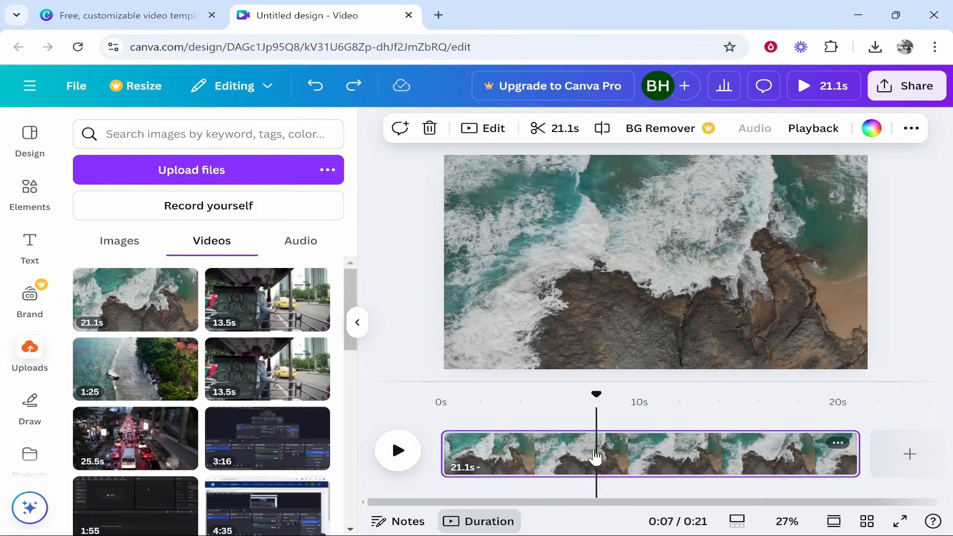
right_click(594, 458)
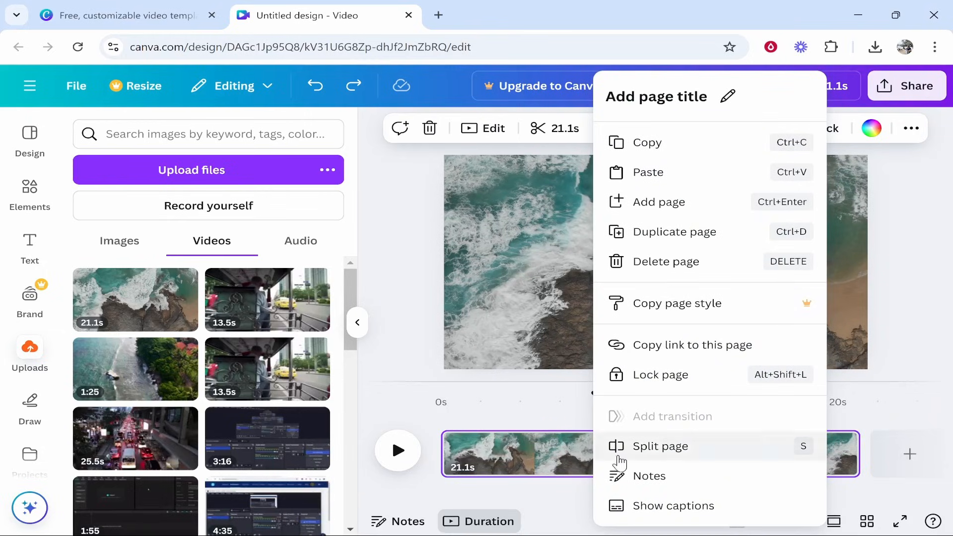
left_click(702, 449)
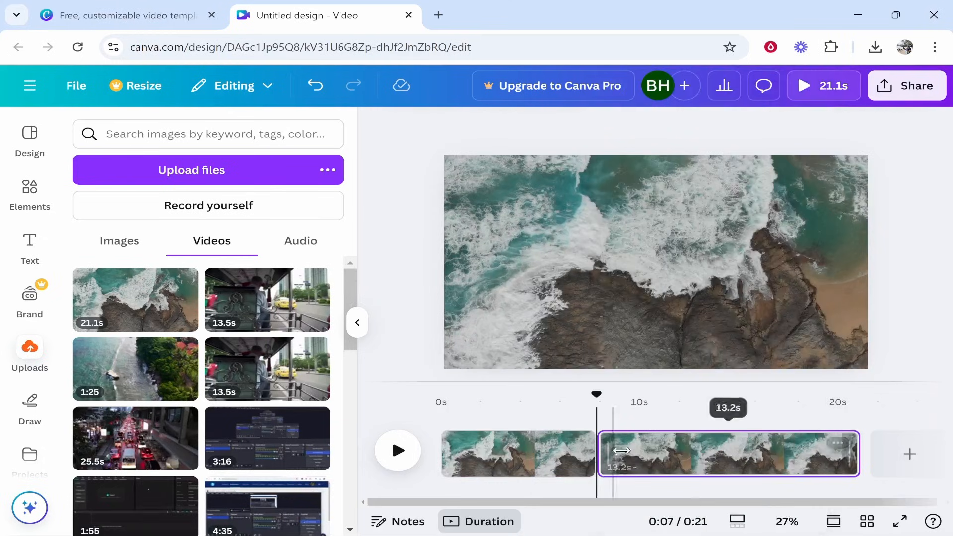
Delete the first segment of the split coastline video from the timeline
left_click(549, 459)
right_click(519, 463)
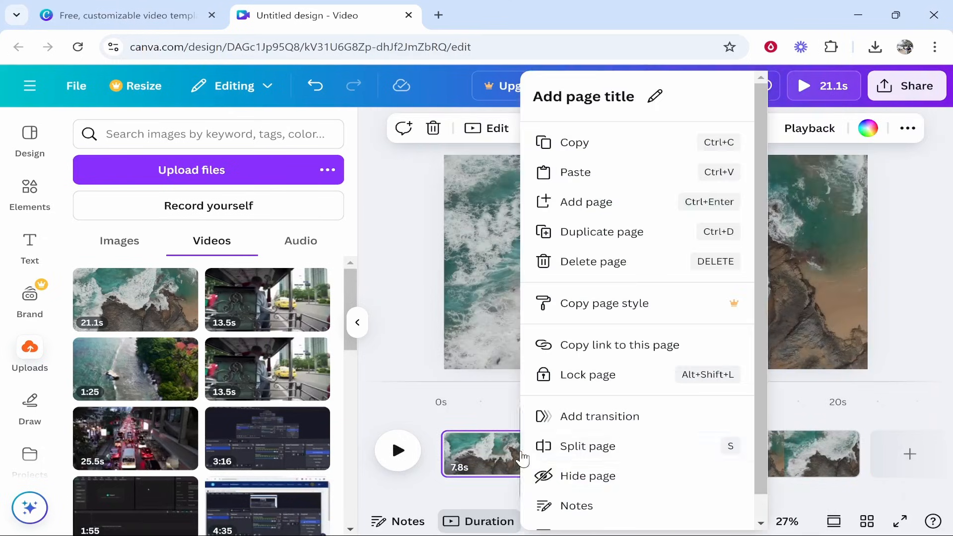
scroll(613, 476, "down", 1)
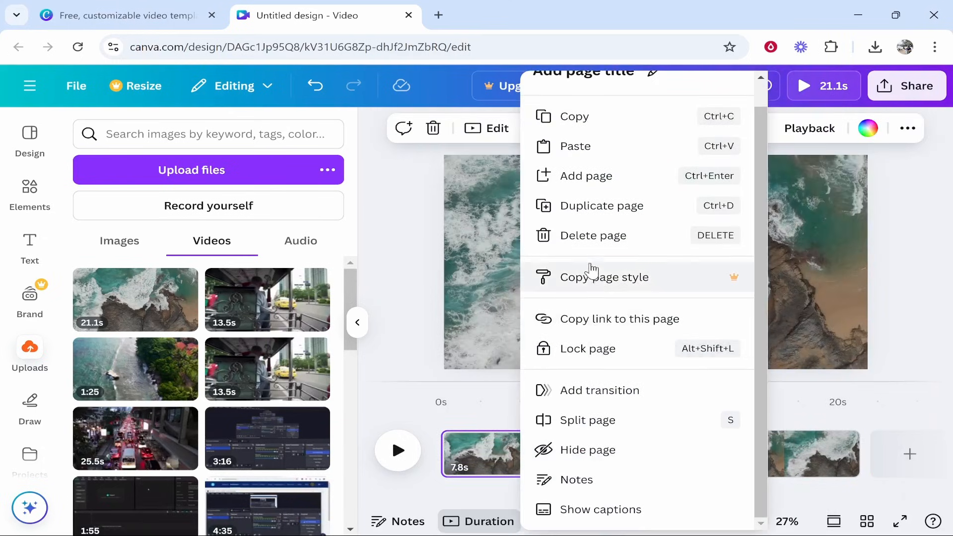
left_click(568, 235)
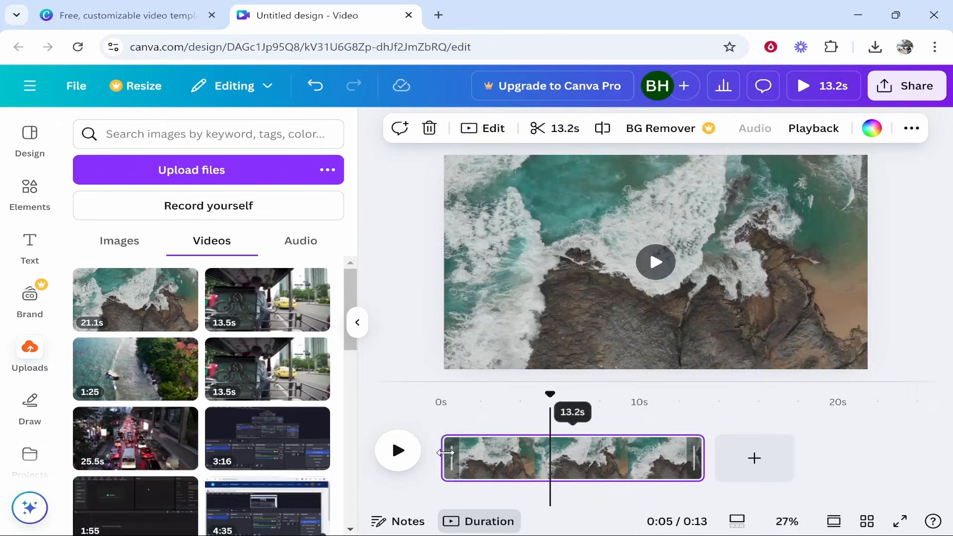
Trim the start and end of the remaining coastline clip down to 4.2 s
left_click_drag(447, 454, 491, 455)
left_click_drag(651, 456, 571, 455)
left_click_drag(444, 455, 492, 448)
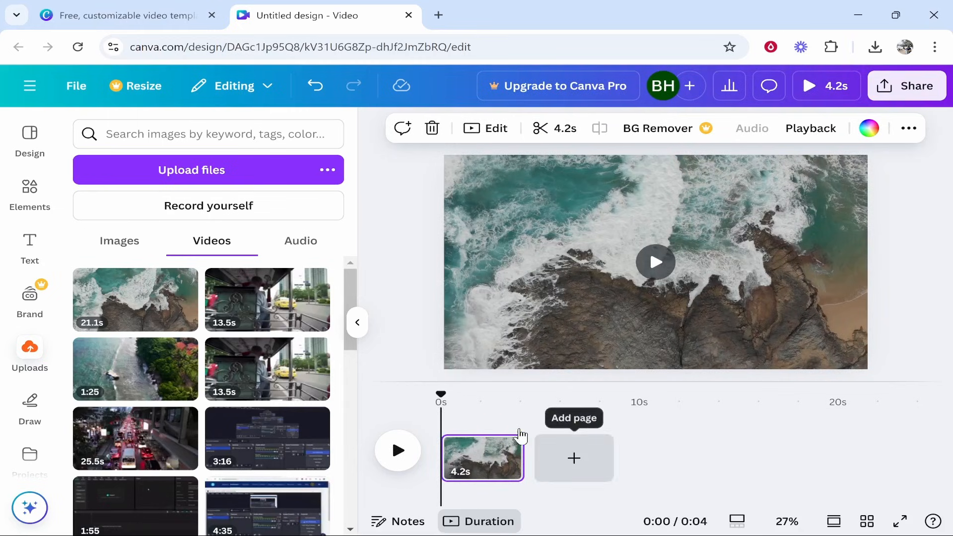
Add the uploaded image of the sandy beach under a blue sky as a new page after the coastline clip
left_click(103, 251)
left_click_drag(164, 342, 591, 459)
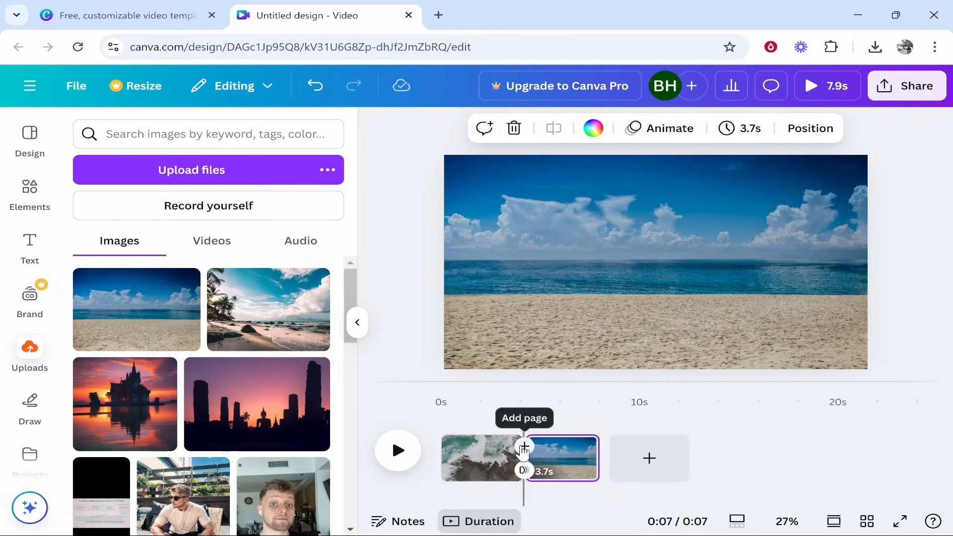
Add a Slide transition between the coastline clip and the sandy beach image
left_click(499, 457)
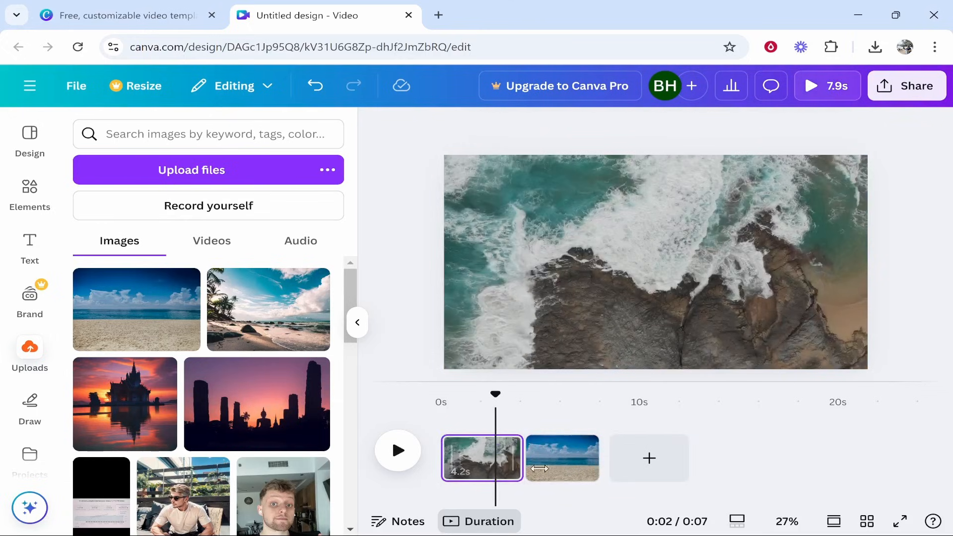
left_click(563, 452)
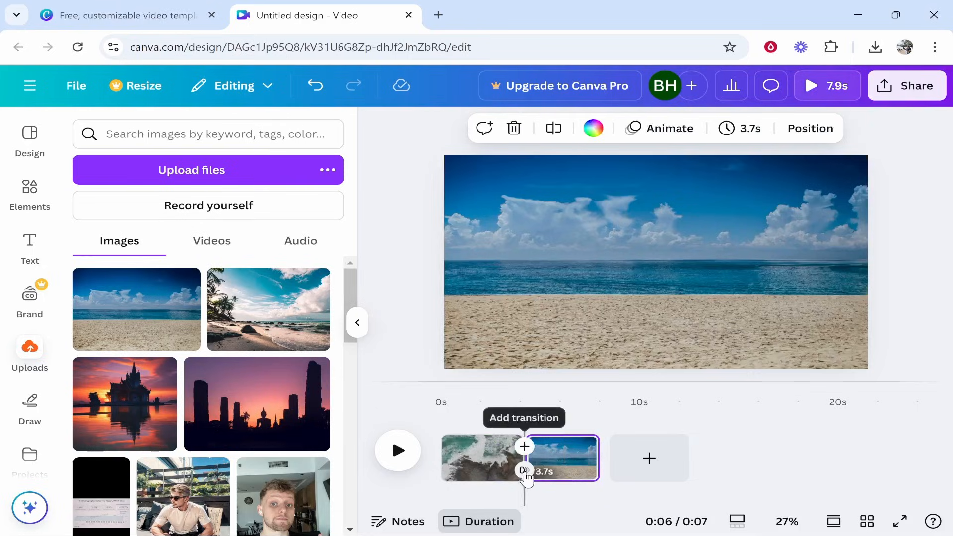
left_click(525, 464)
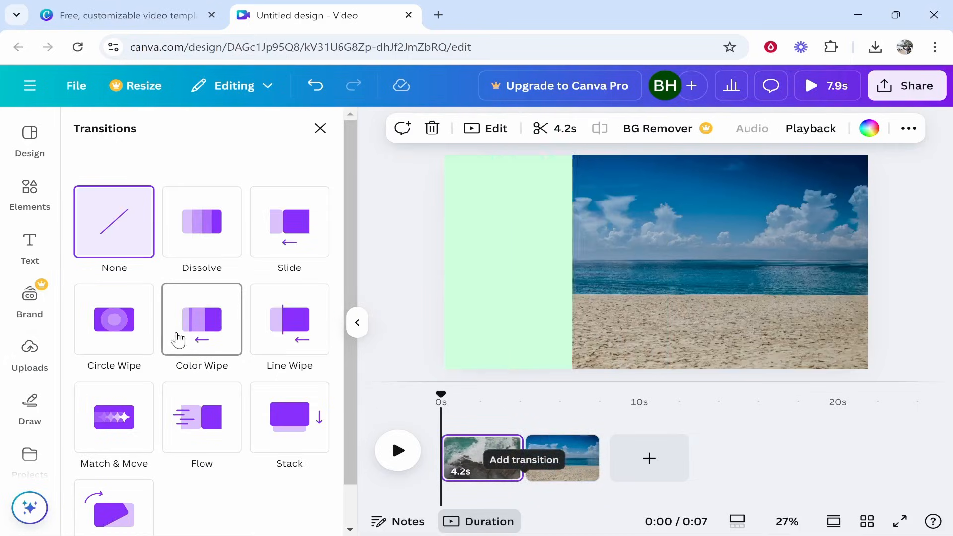
left_click(286, 244)
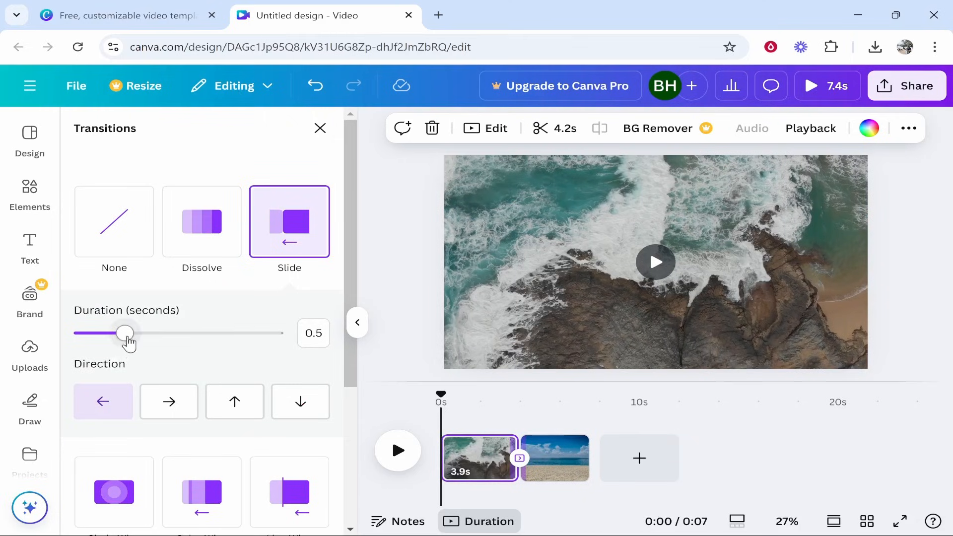
scroll(176, 391, "down", 3)
left_click(167, 256)
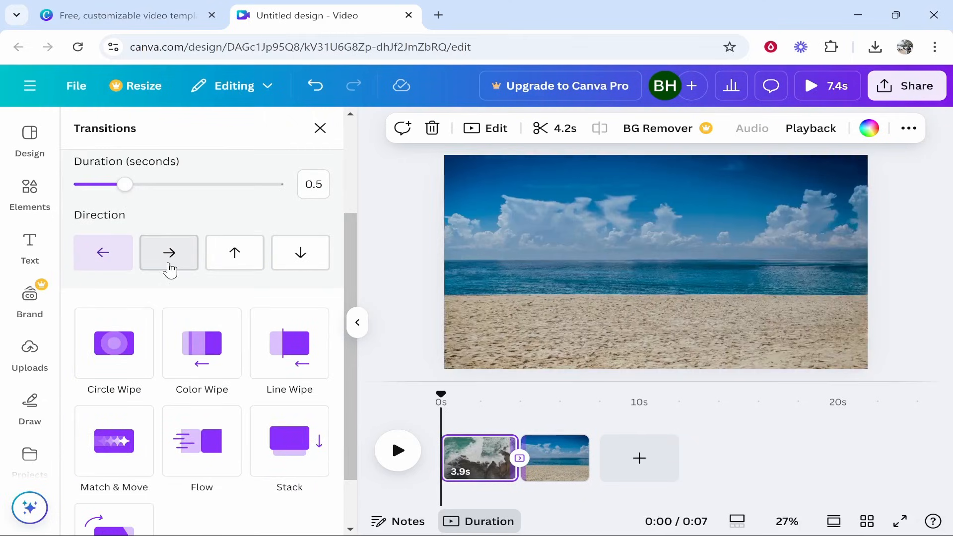
scroll(182, 301, "down", 2)
scroll(166, 332, "up", 4)
left_click(319, 129)
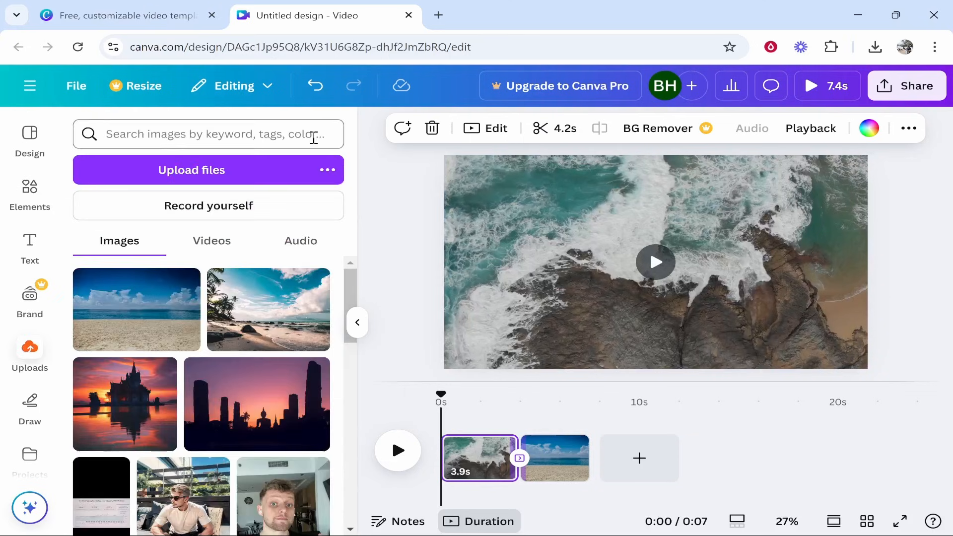
Add the uploaded image of the palm-lined rocky beach as the third page and preview the video from the start
left_click_drag(268, 310, 661, 455)
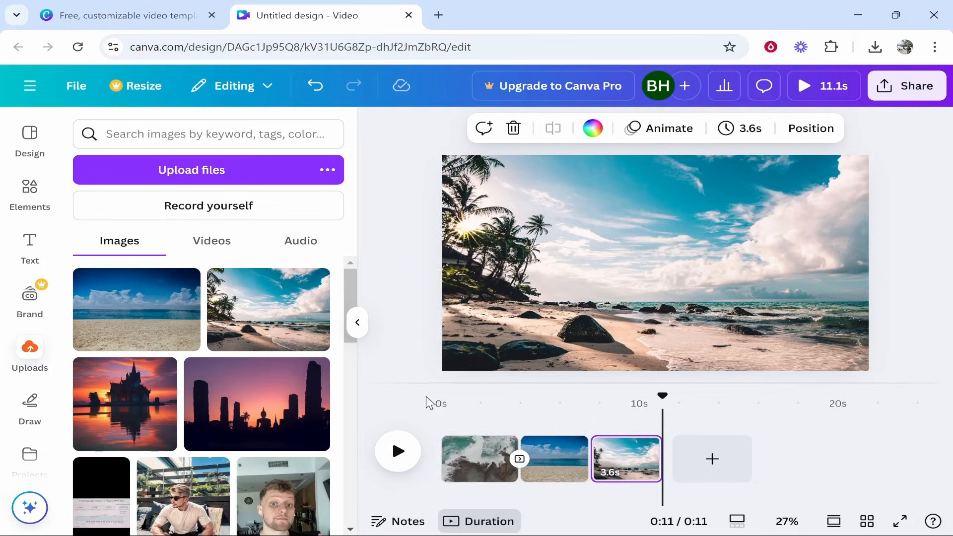
left_click(464, 409)
left_click(444, 405)
left_click(398, 451)
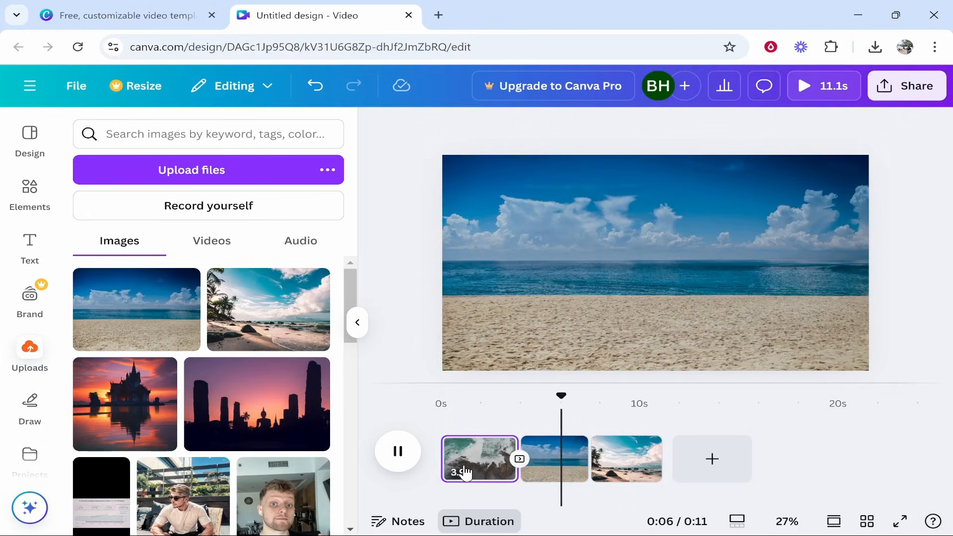
left_click(397, 453)
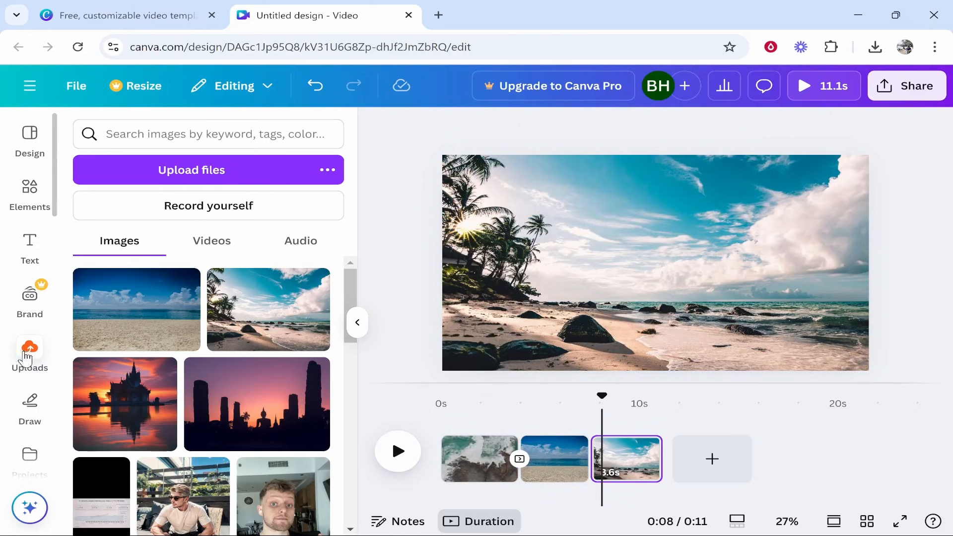
Look through the uploaded audio files for a possible soundtrack
left_click(317, 242)
scroll(254, 342, "down", 5)
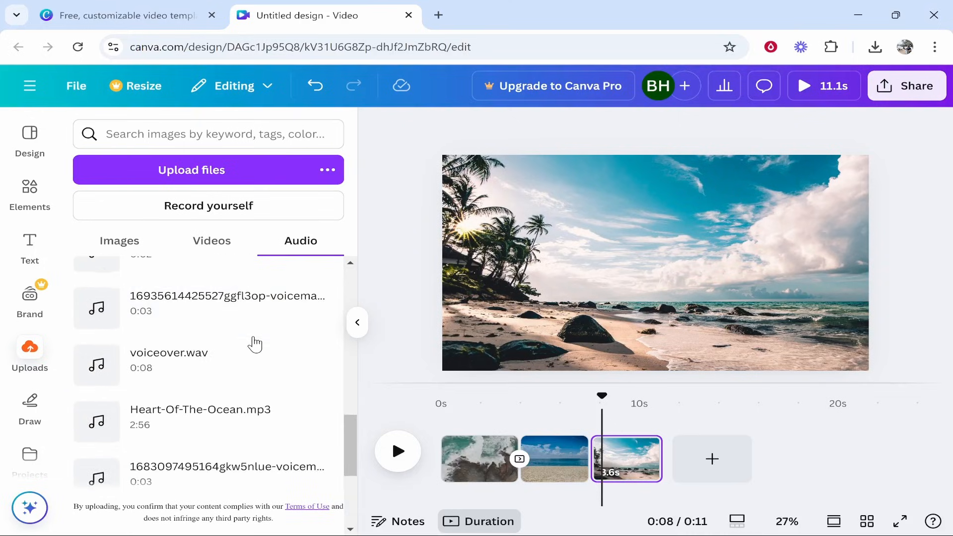
scroll(255, 344, "up", 3)
scroll(255, 343, "up", 3)
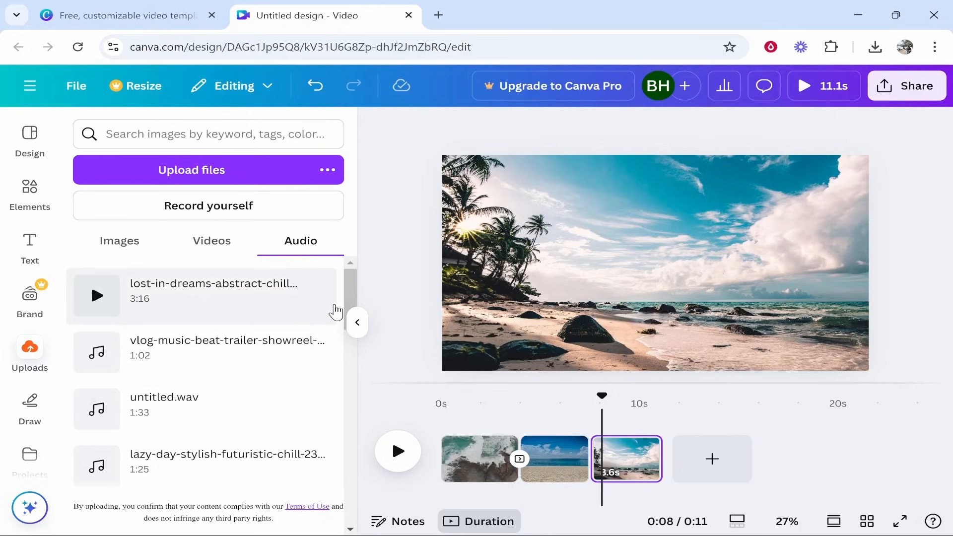
scroll(27, 411, "down", 2)
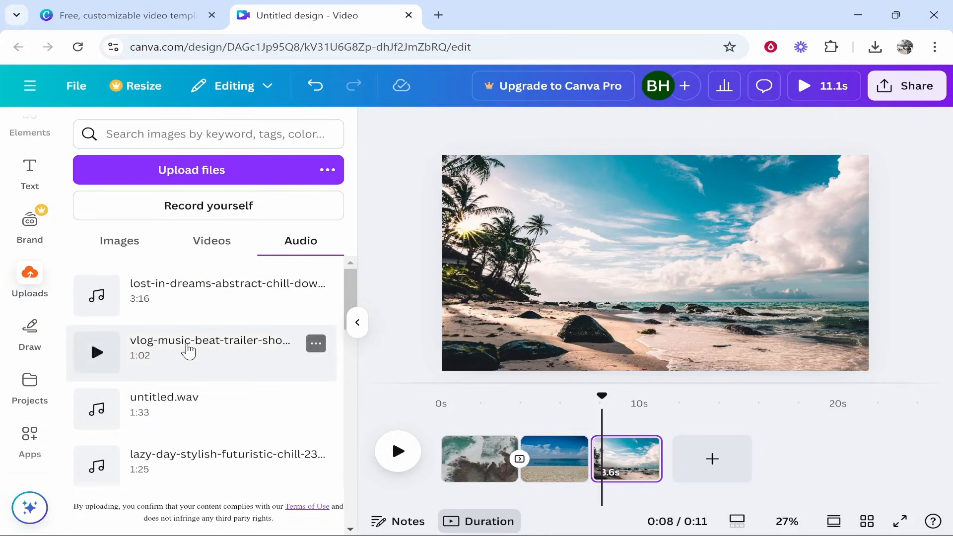
scroll(12, 341, "up", 2)
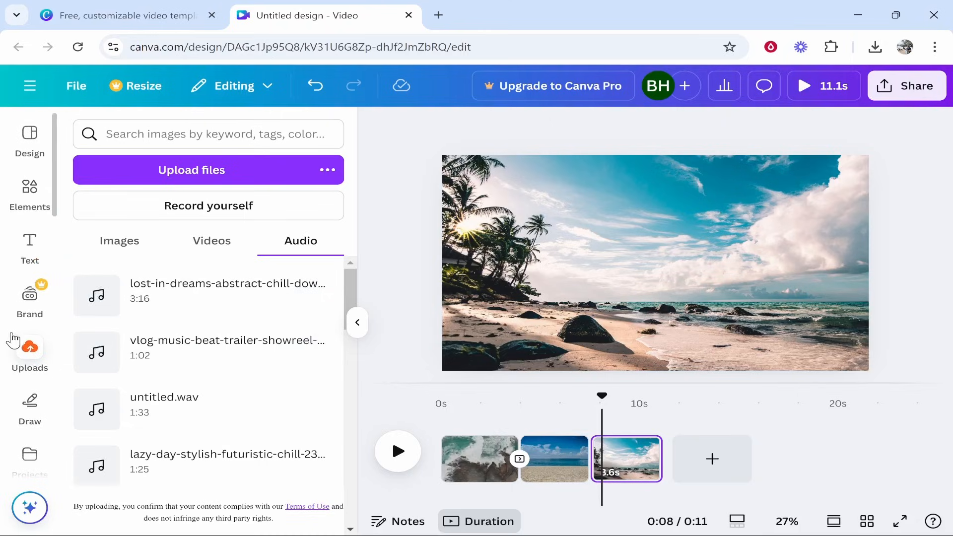
Search the elements library for "audio" and show all the audio results
left_click(56, 198)
left_click(175, 135)
type("audio")
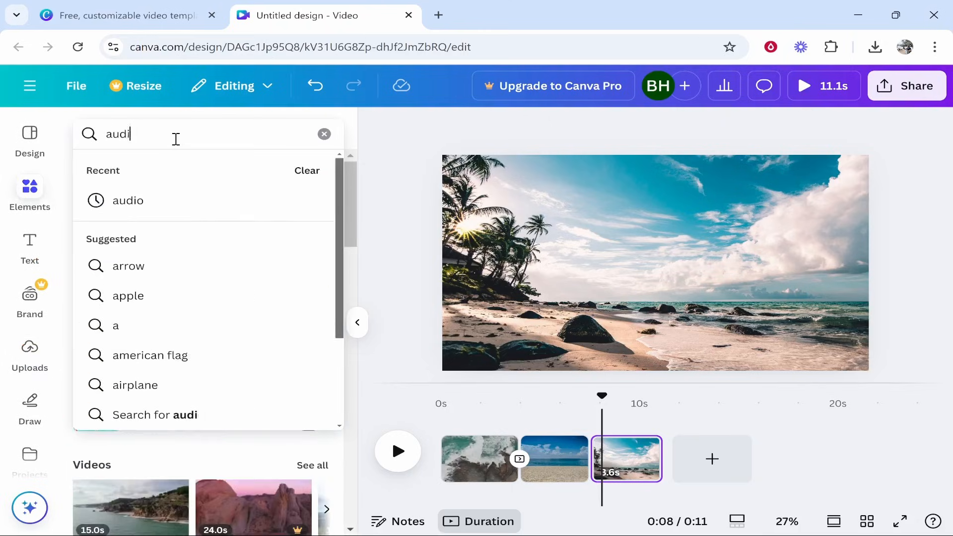
key("Return")
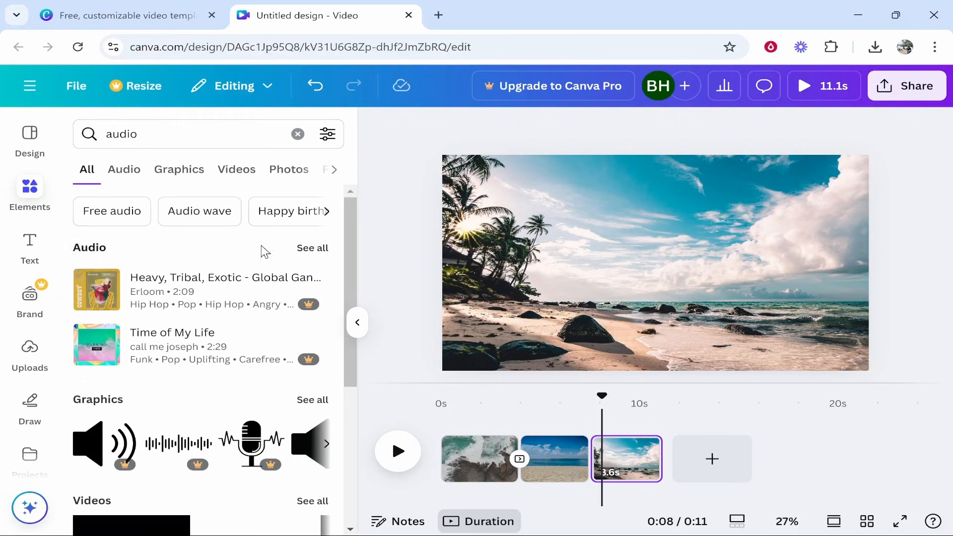
left_click(320, 249)
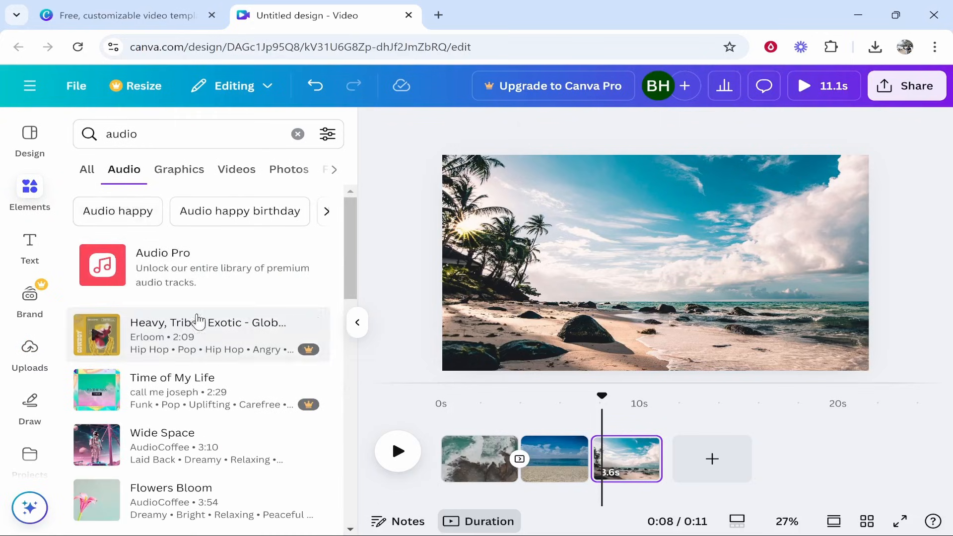
Add the Cruzin Down track beneath the pages from the start of the video and shift the portion of the song that plays
scroll(189, 325, "down", 5)
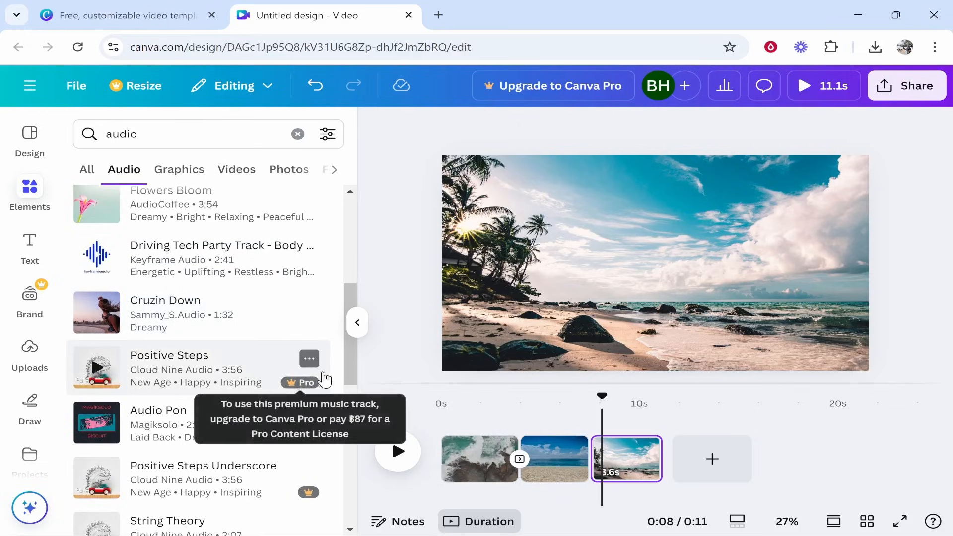
left_click_drag(188, 323, 467, 488)
left_click_drag(566, 490, 508, 499)
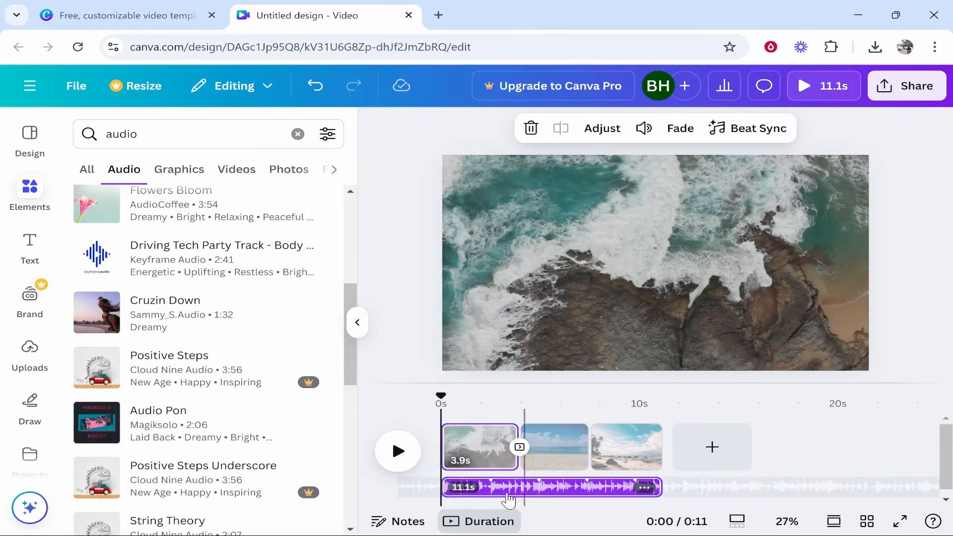
Set the volume of the Cruzin Down track on the timeline to 20
left_click(548, 491)
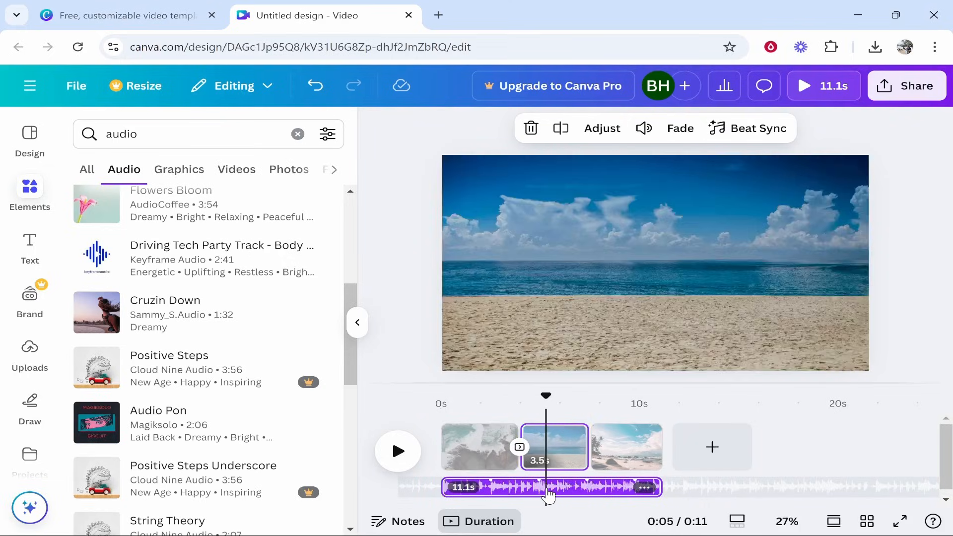
left_click(647, 133)
left_click_drag(567, 214, 532, 216)
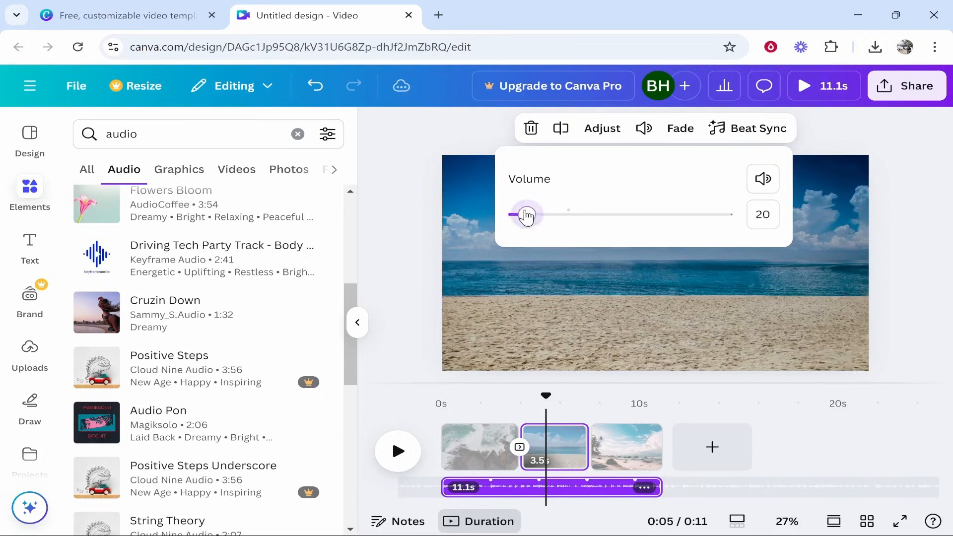
left_click(435, 139)
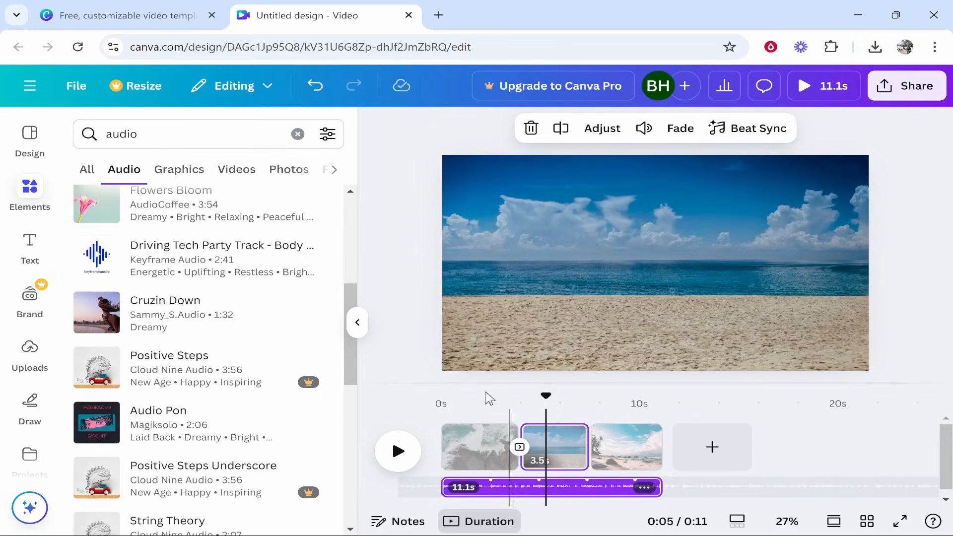
Play the video from the beginning to check the background music, and pause it during the sandy beach page
left_click_drag(540, 396, 387, 397)
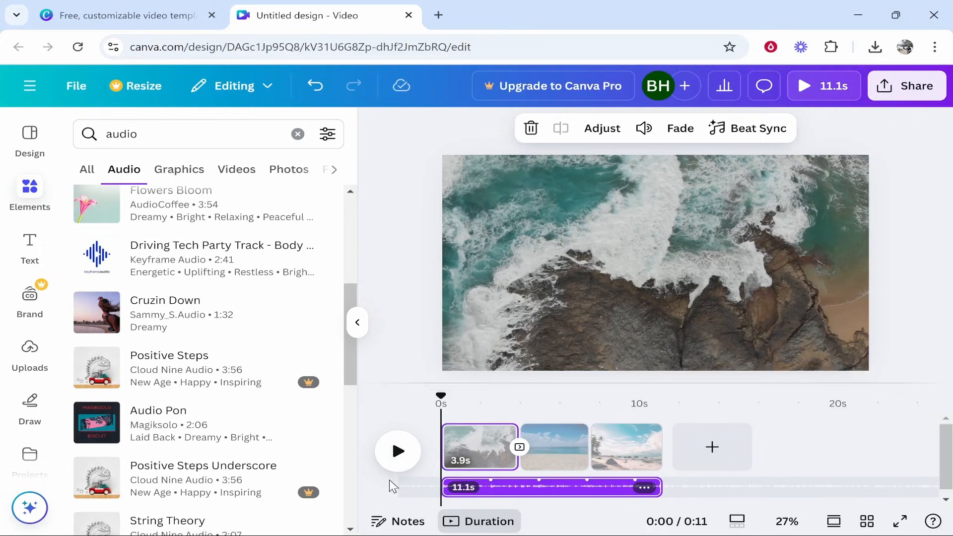
left_click(398, 451)
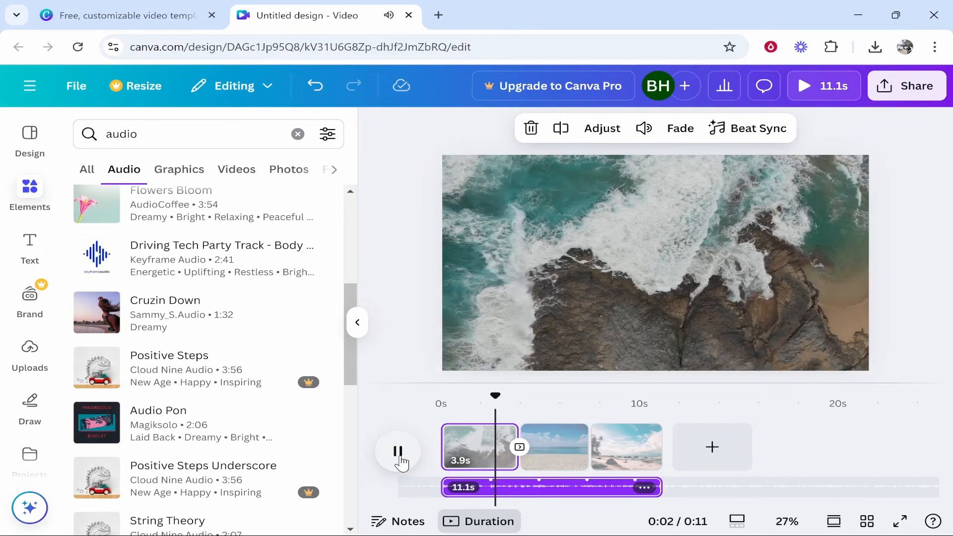
left_click(400, 458)
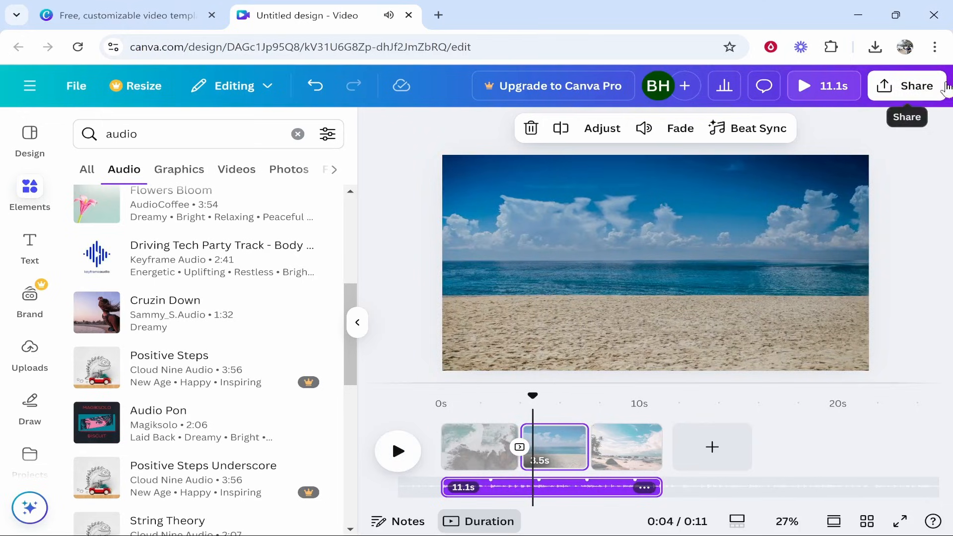
Download all three pages as an MP4 video at 1080p (HD) quality
left_click(923, 88)
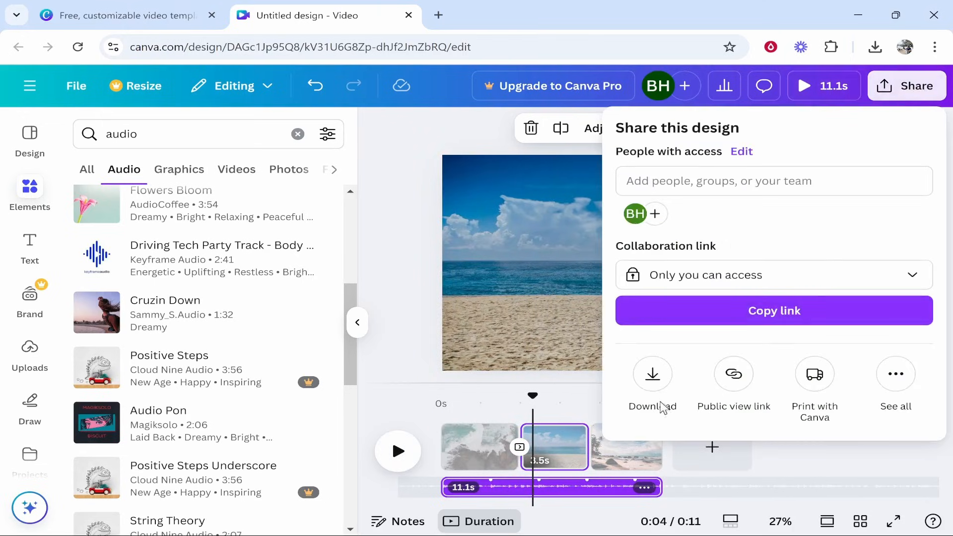
left_click(649, 376)
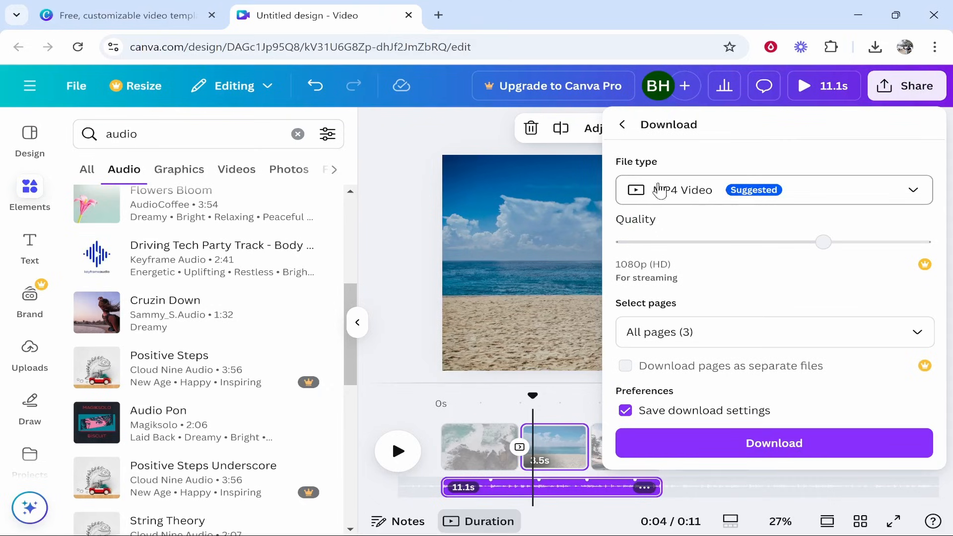
left_click(755, 451)
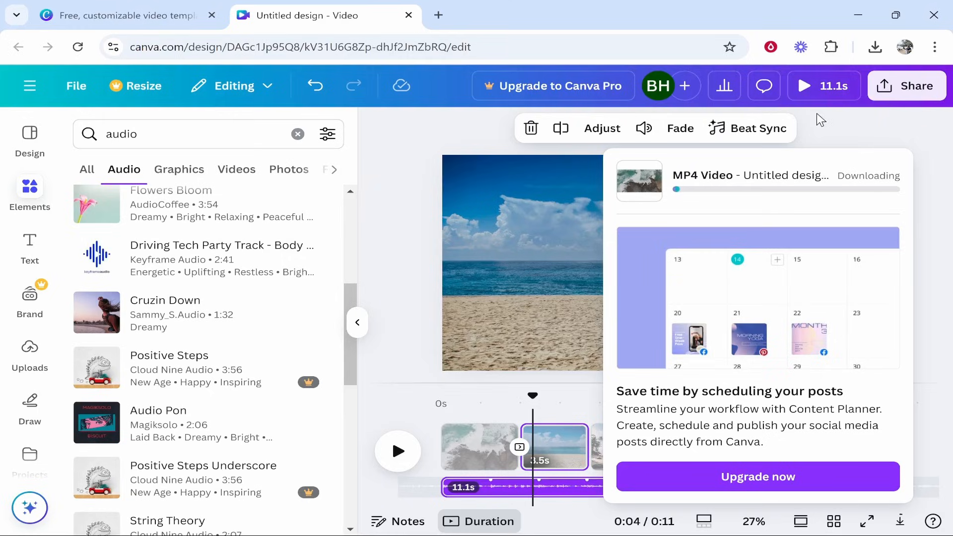
Open the downloaded video in Media Player and set the playback volume to 15
left_click(742, 94)
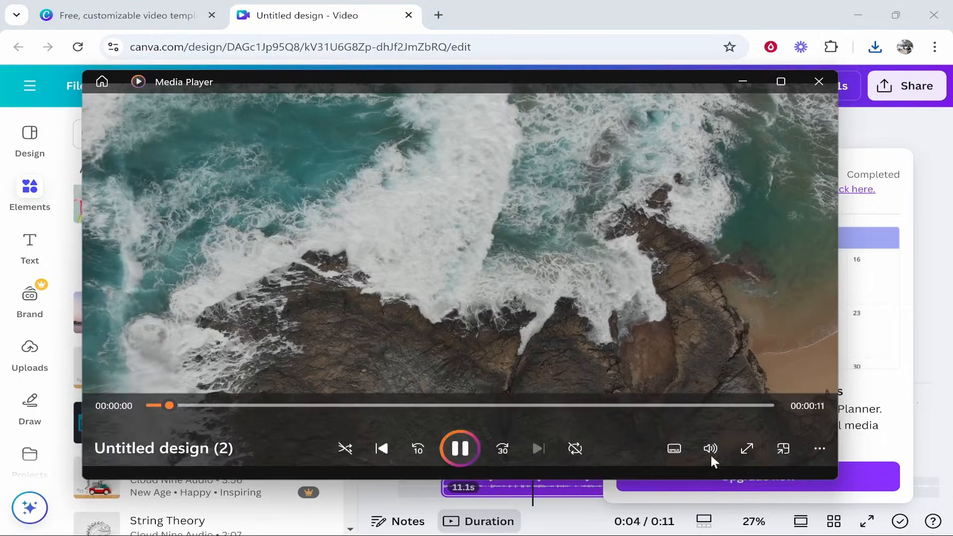
left_click(712, 439)
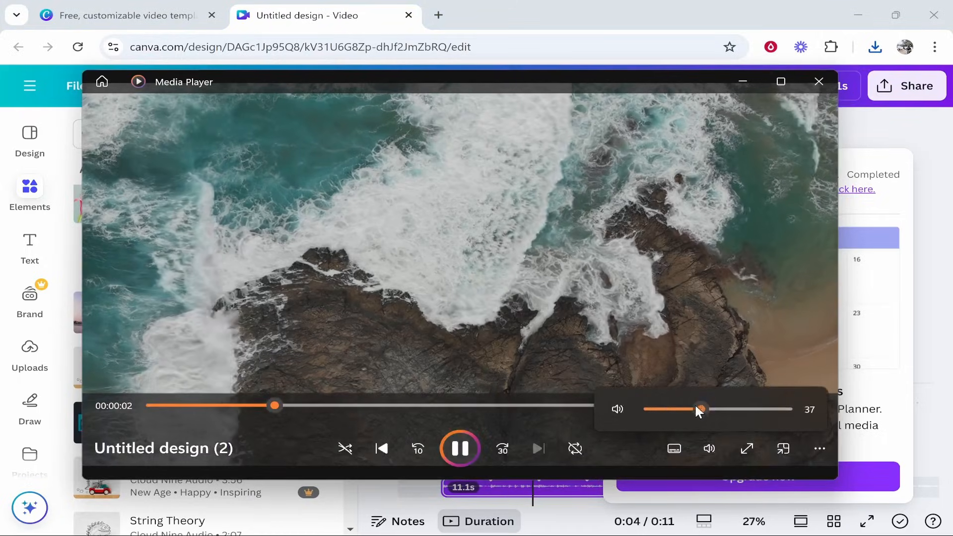
left_click_drag(702, 408, 671, 409)
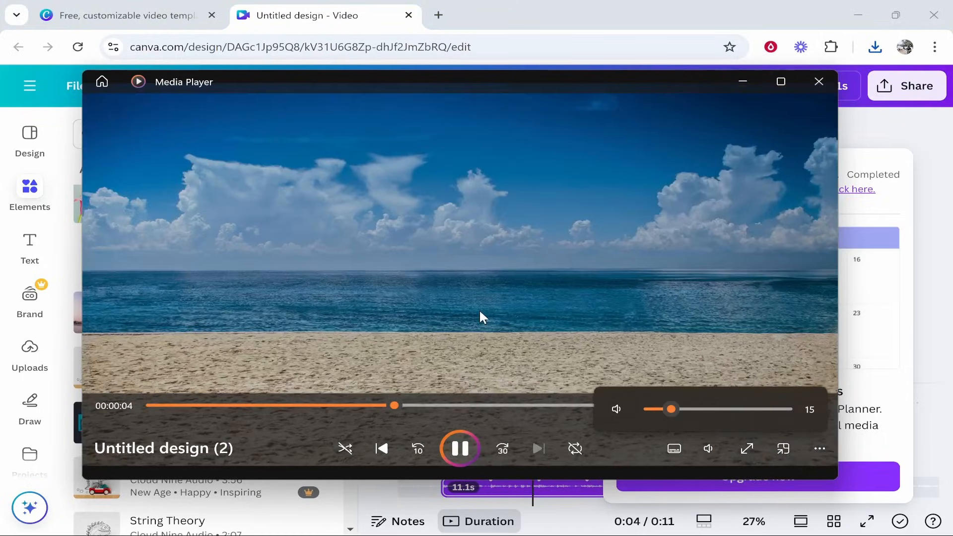